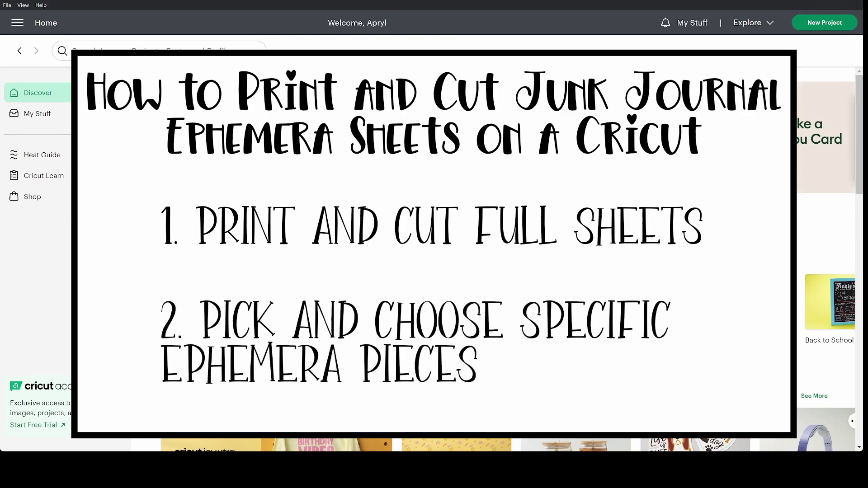
- Open the main navigation menu from the Home page
click(18, 23)
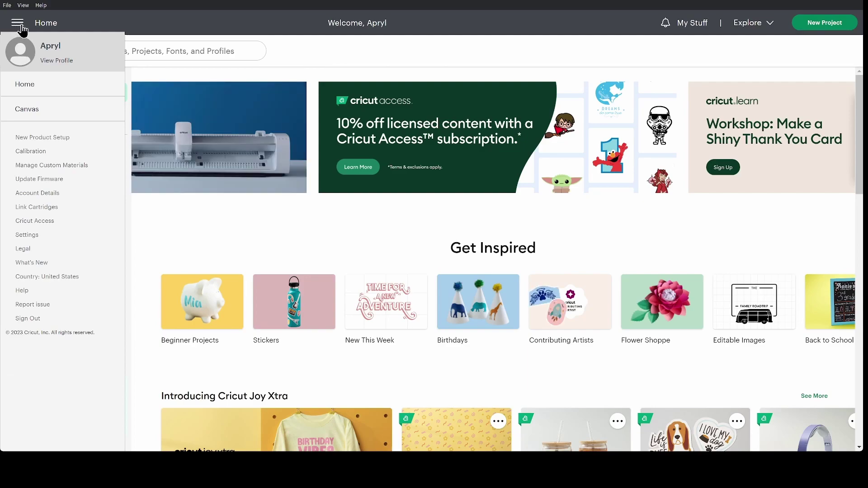
- Start a blank canvas and upload the Dark Forest junk journal sheet as a Complex image
click(28, 109)
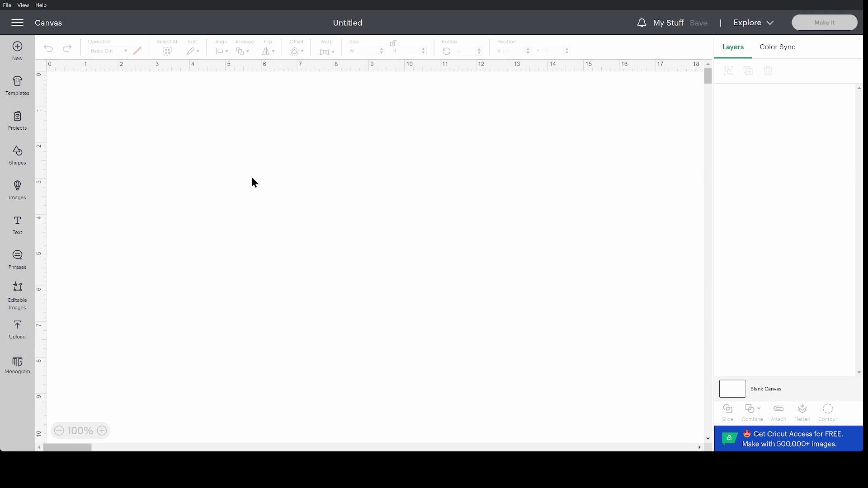
click(18, 331)
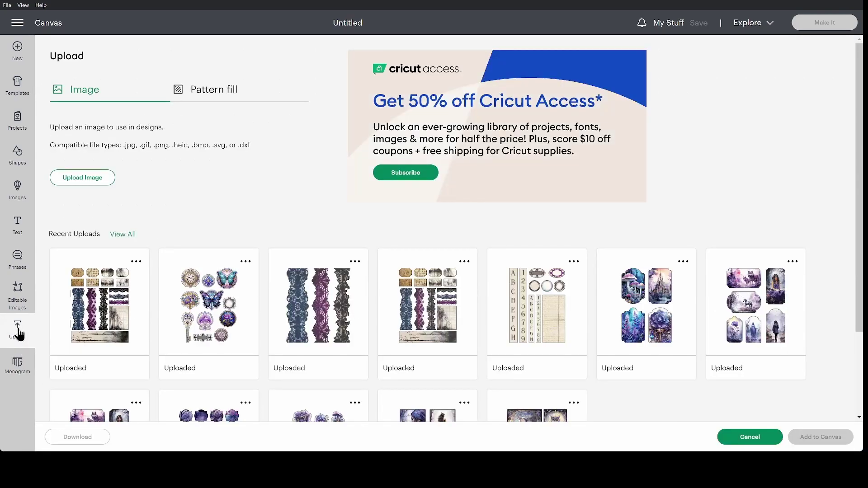
click(73, 181)
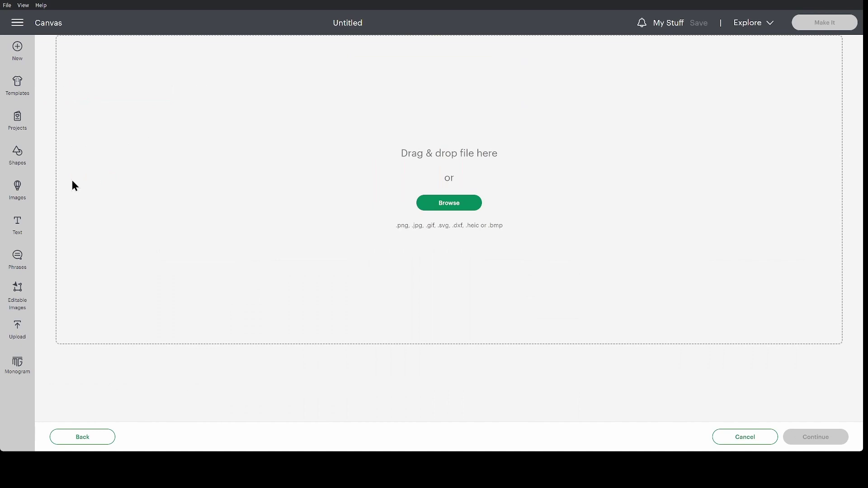
click(437, 203)
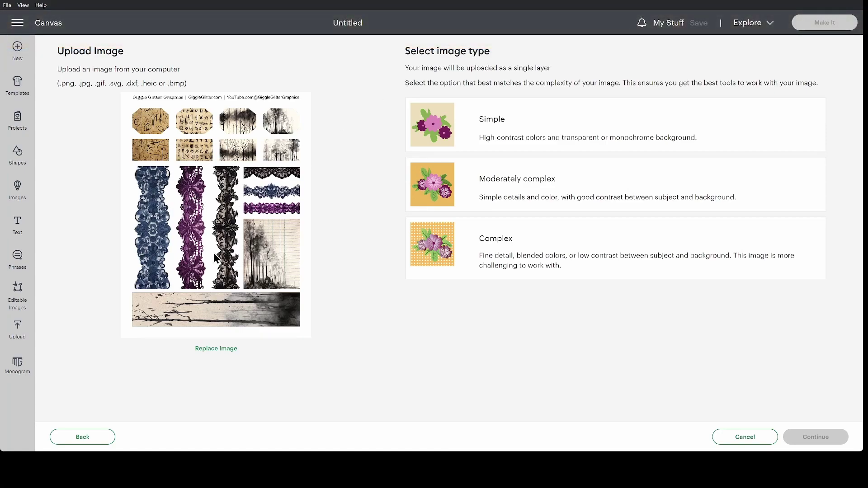
click(473, 260)
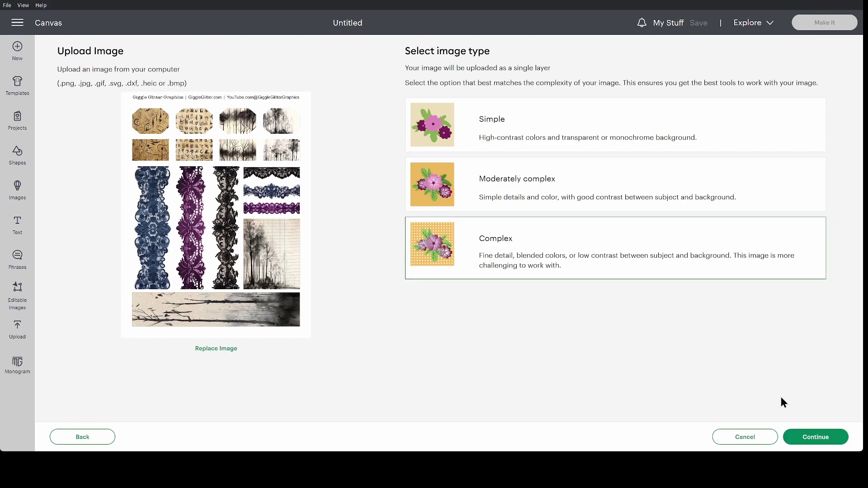
- Continue to background removal and zoom the image preview to 40%
click(810, 442)
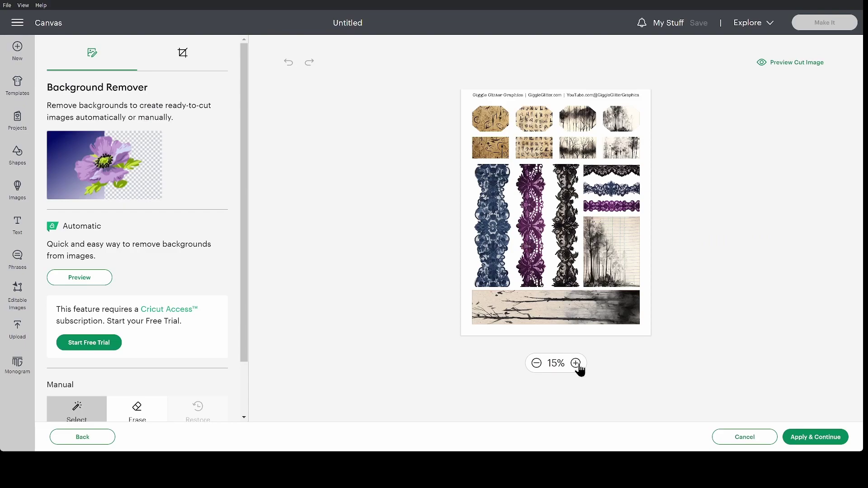
click(576, 363)
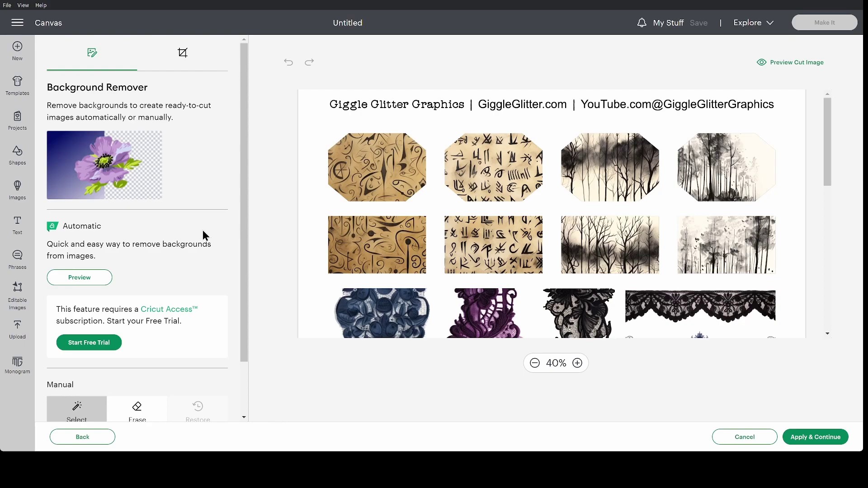
scroll(163, 300, down, 2)
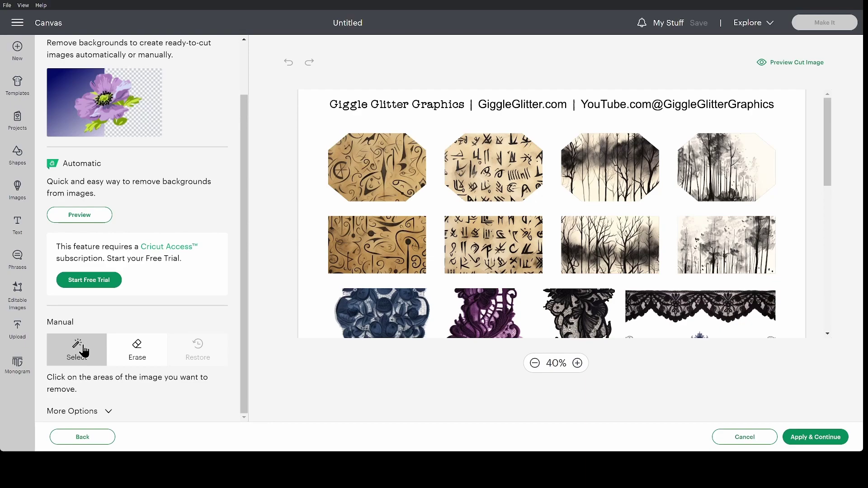
- Change Color Tolerance under More Options from 16 to 3
click(109, 411)
scroll(130, 389, down, 2)
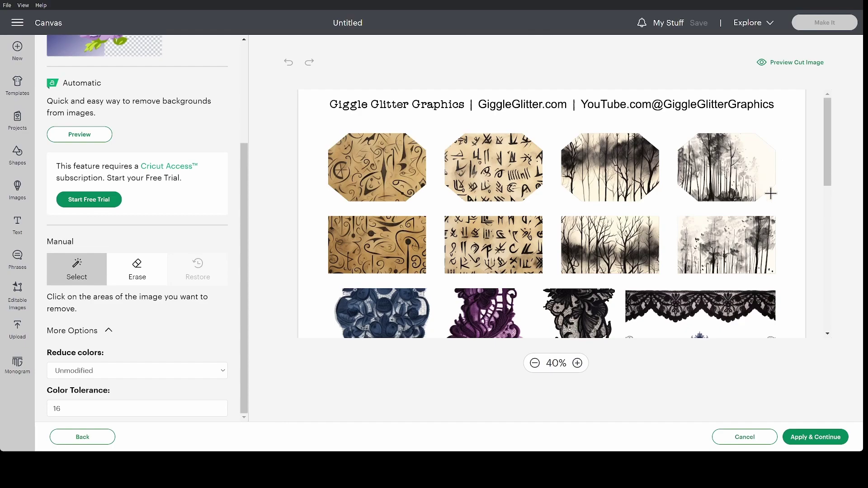
click(109, 410)
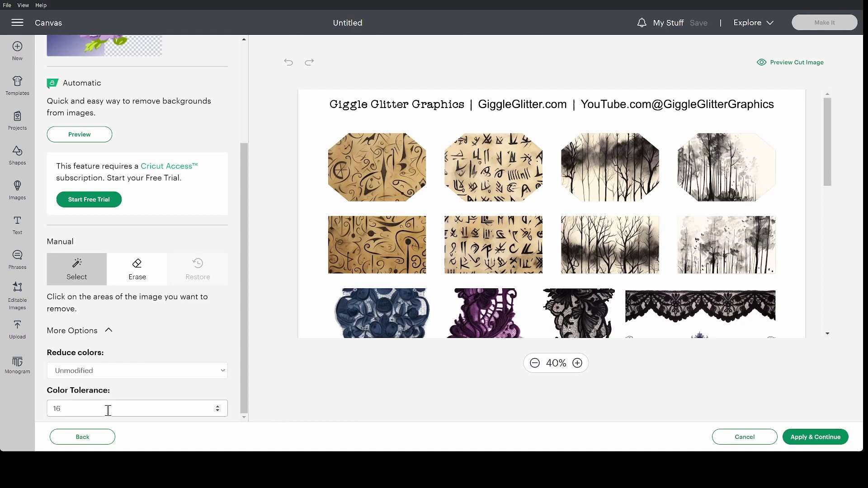
drag(70, 409, 47, 410)
text(3)
click(173, 335)
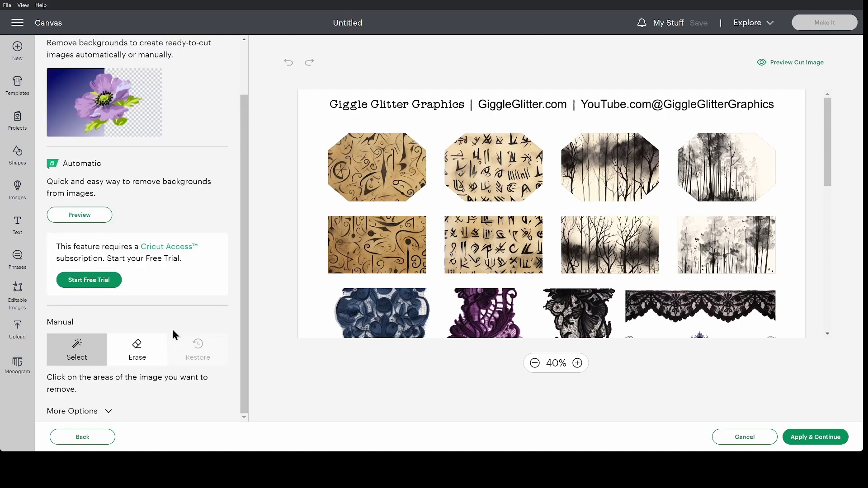
click(108, 410)
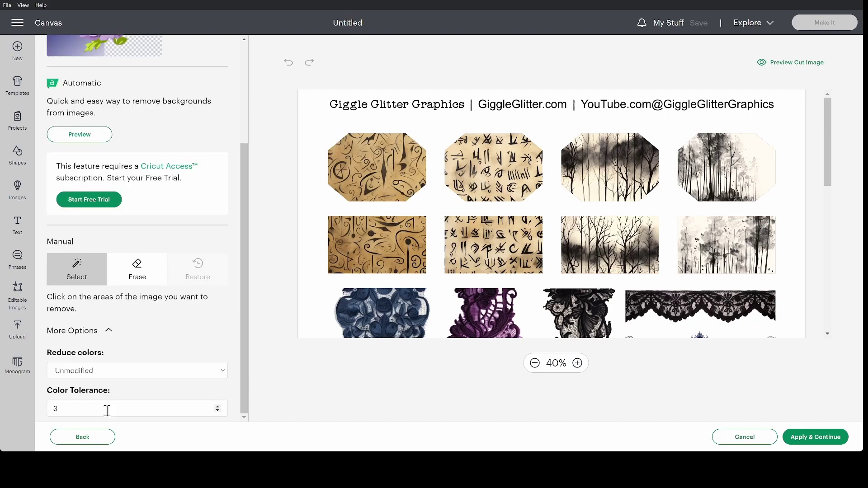
- Remove the sheet's white background with the Select tool
click(444, 133)
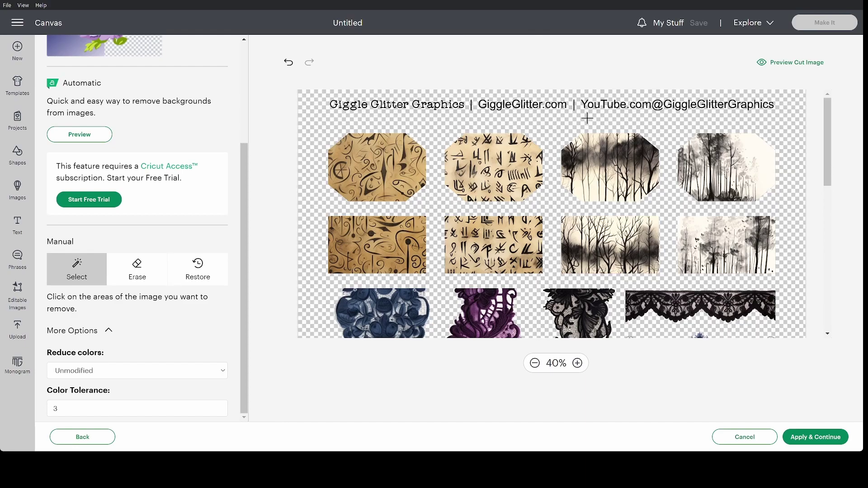
scroll(434, 246, down, 5)
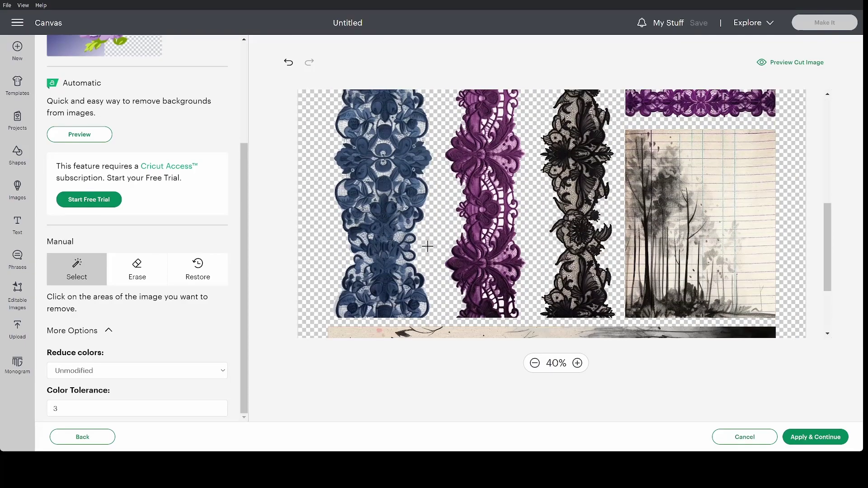
scroll(427, 245, up, 5)
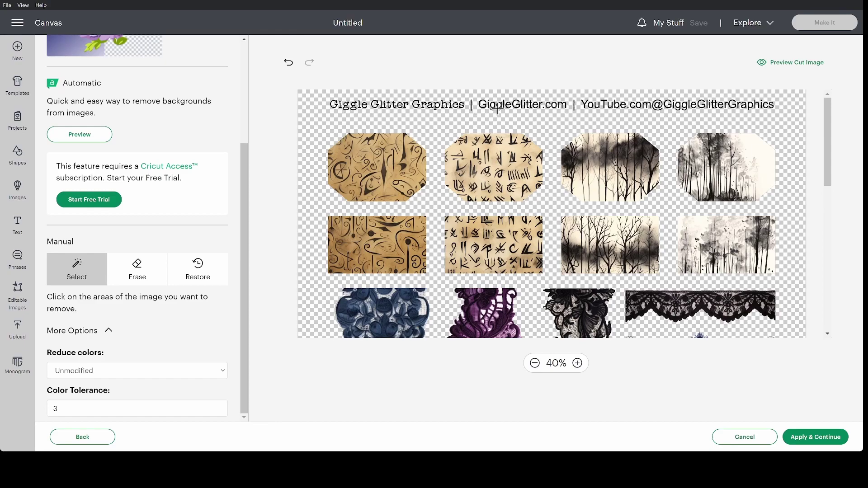
- Erase the header text across the top using an eraser of size 61
click(130, 277)
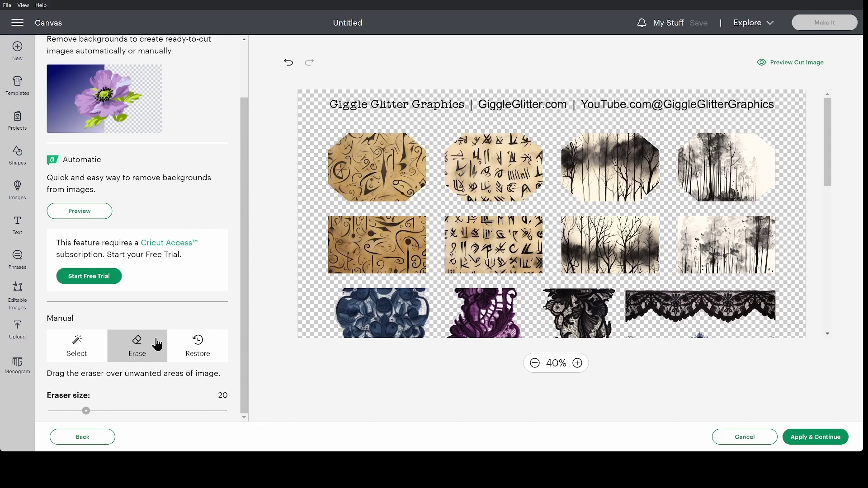
drag(128, 410, 157, 411)
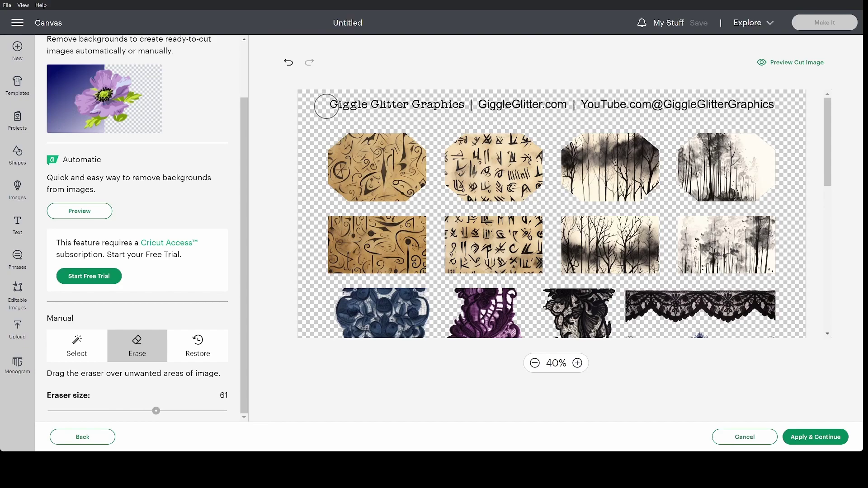
drag(327, 106, 787, 103)
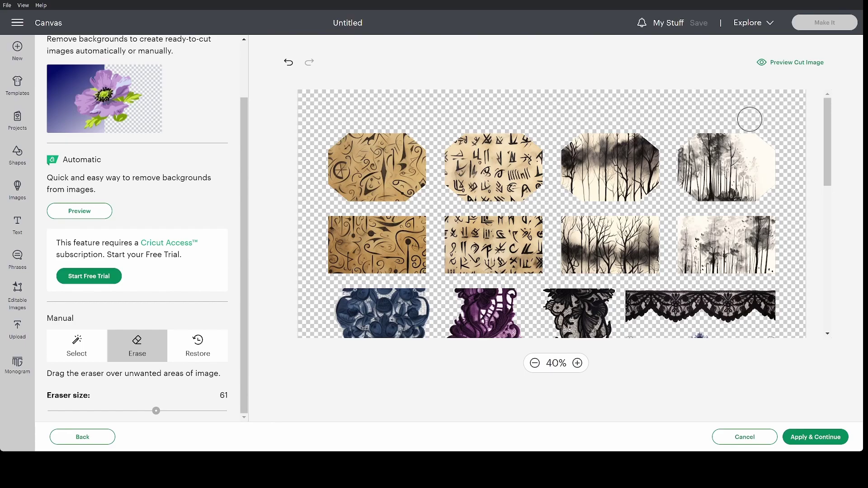
scroll(749, 120, down, 5)
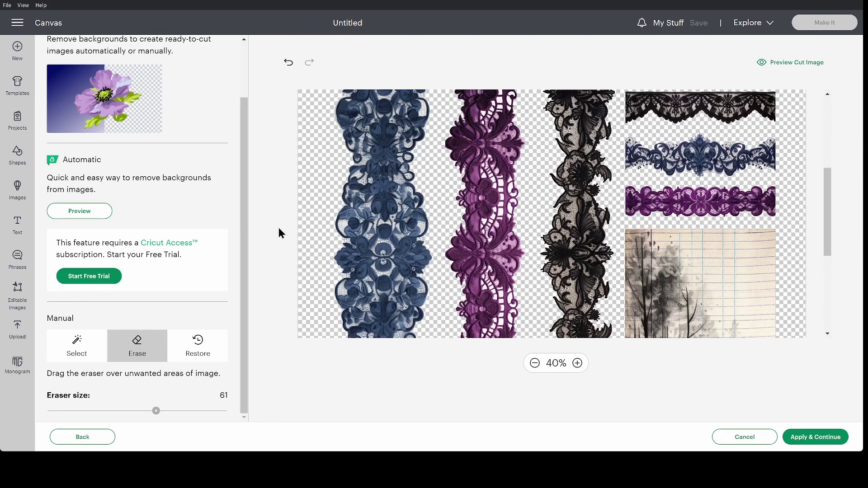
scroll(290, 221, up, 5)
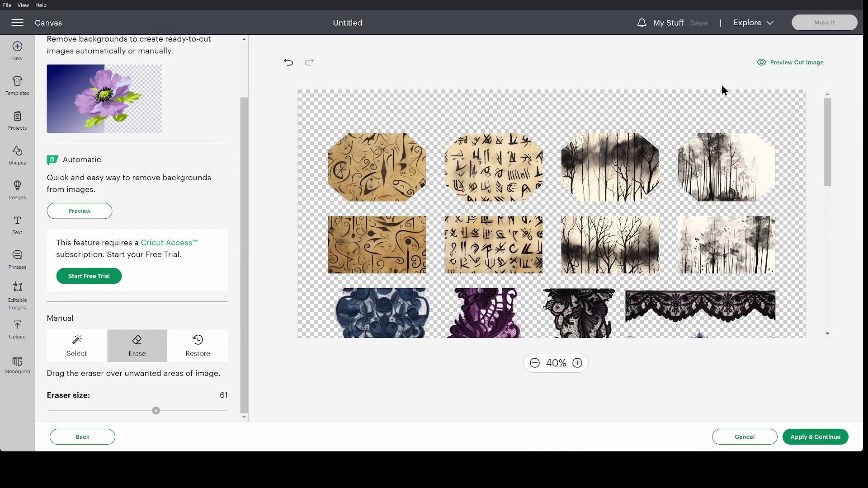
- Toggle Preview Cut Image to compare the cleaned lace and labels with the original
click(782, 71)
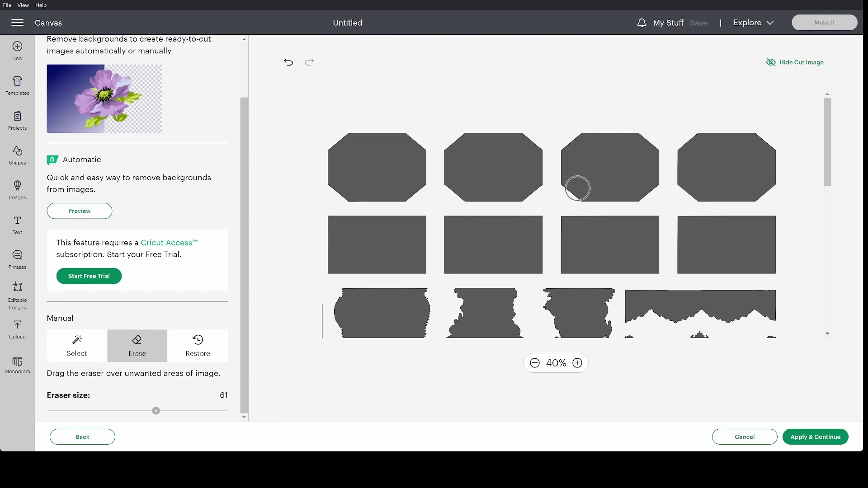
scroll(687, 184, down, 5)
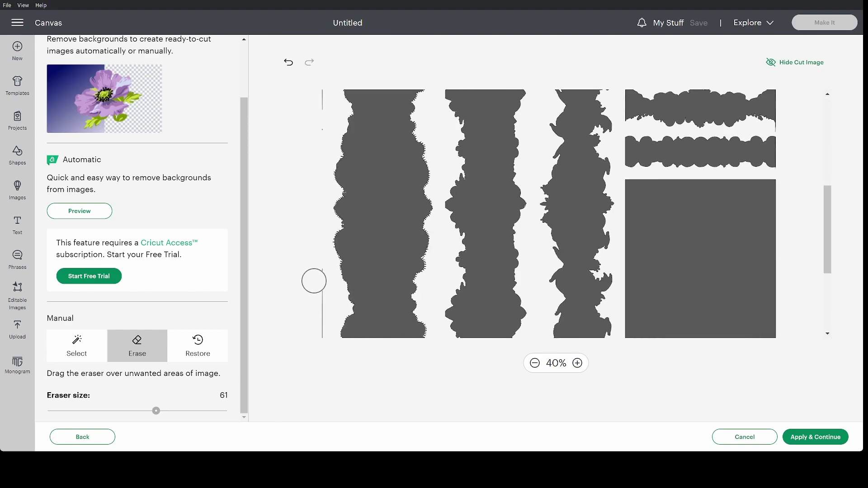
scroll(306, 239, up, 4)
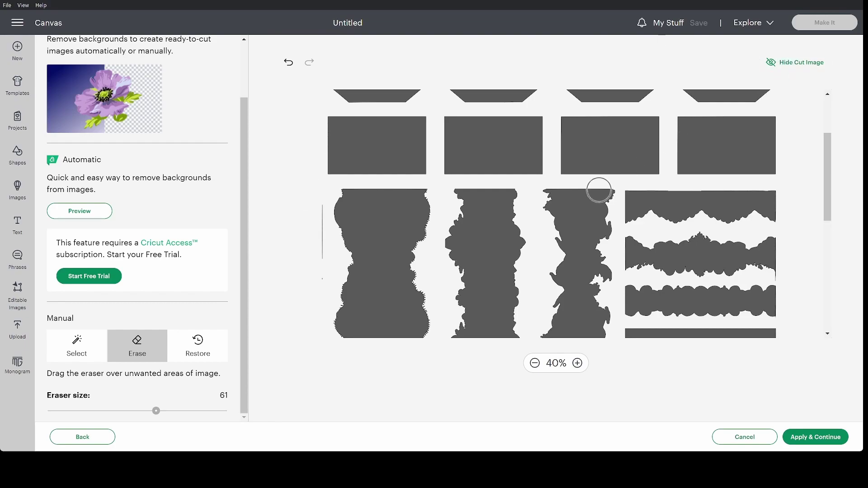
scroll(678, 142, down, 2)
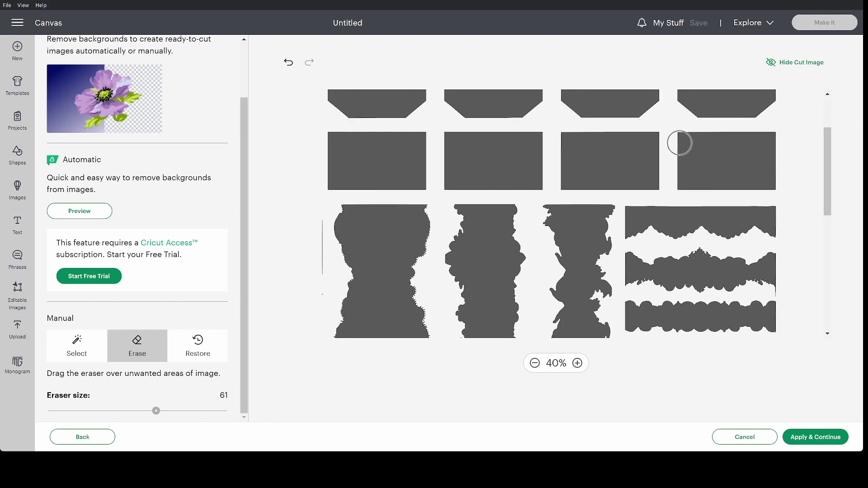
scroll(680, 184, down, 6)
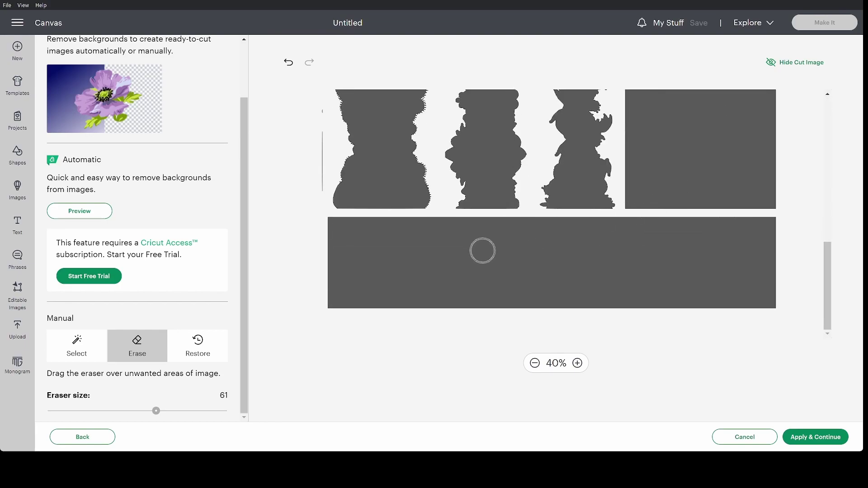
scroll(483, 250, up, 8)
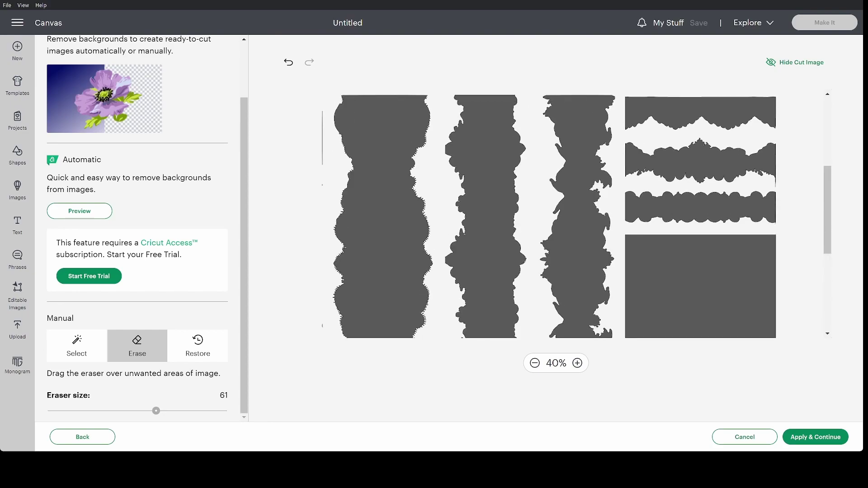
click(802, 64)
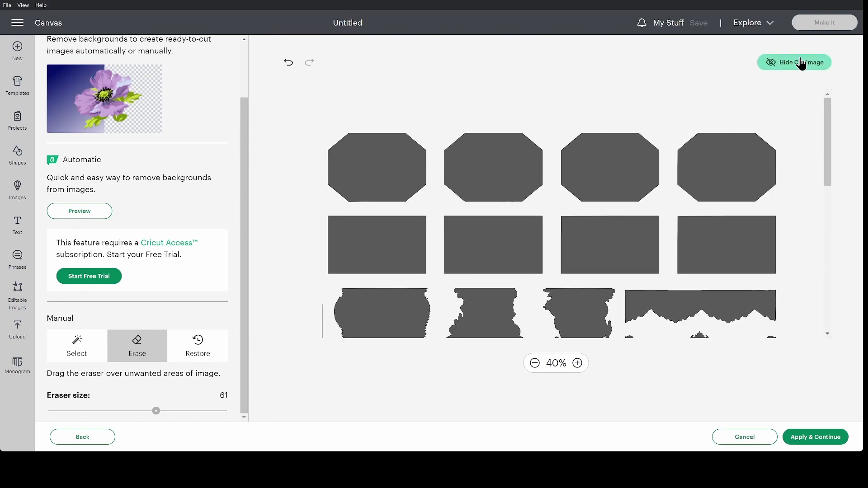
scroll(552, 212, down, 7)
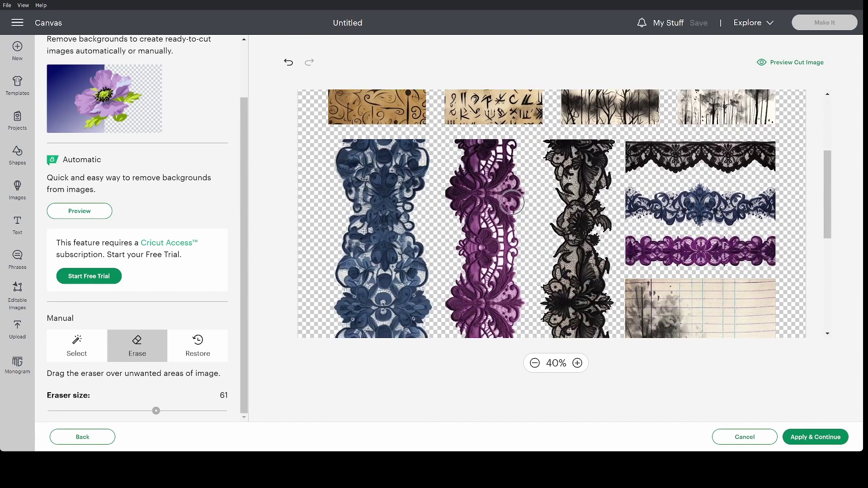
- Apply the background removal and upload the sheet as a Print Then Cut image
click(799, 439)
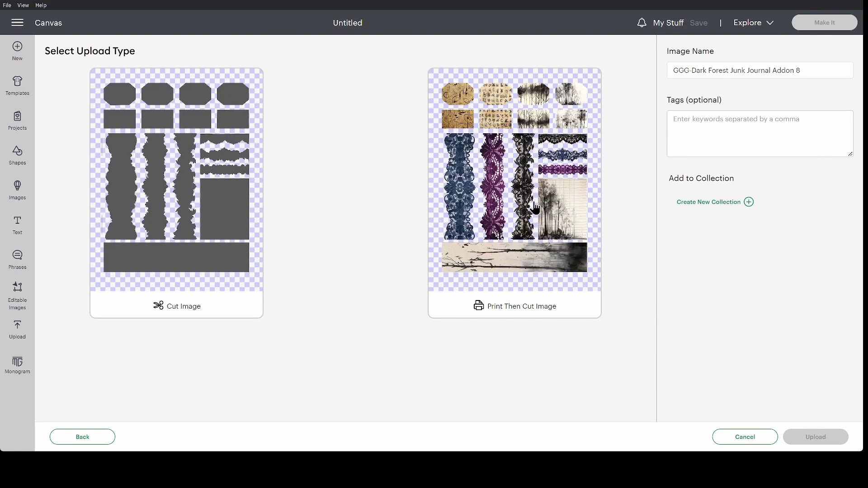
click(524, 195)
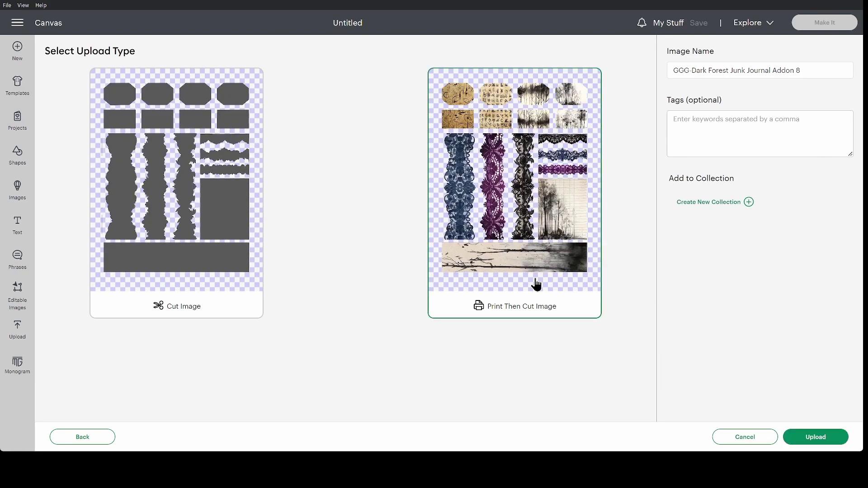
click(801, 432)
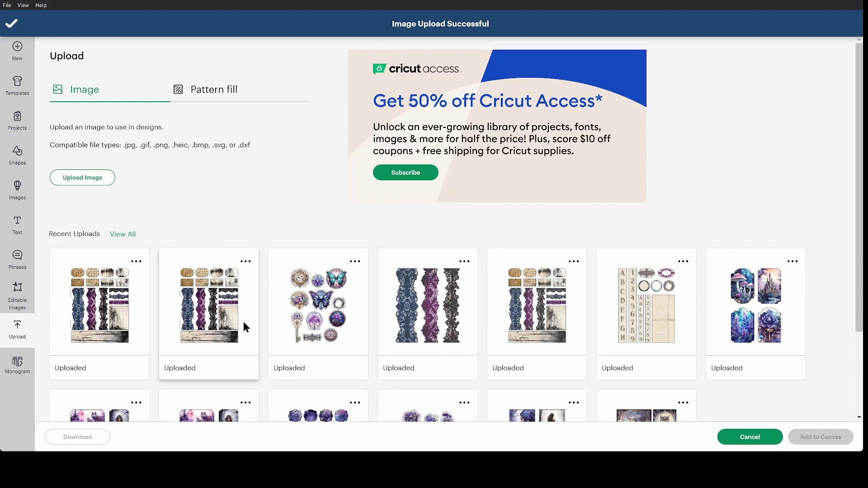
- Add the Dark Forest upload to the canvas and auto-resize it to fit Letter paper
click(120, 305)
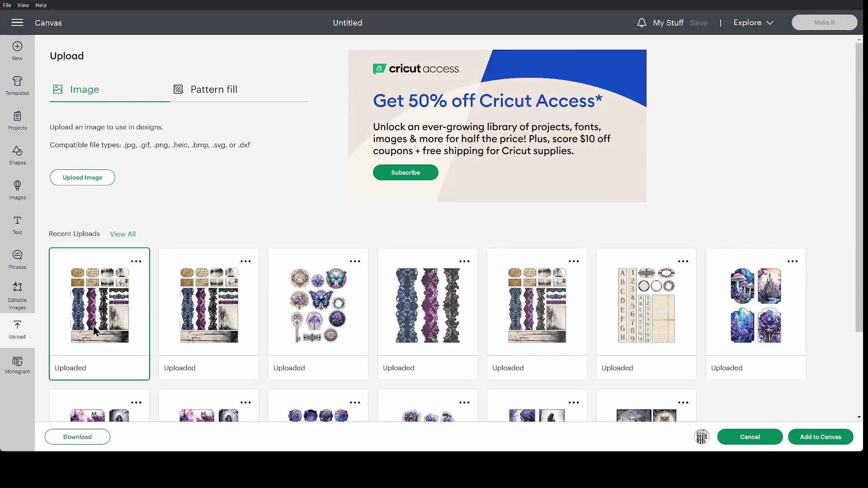
click(93, 325)
click(93, 326)
click(821, 437)
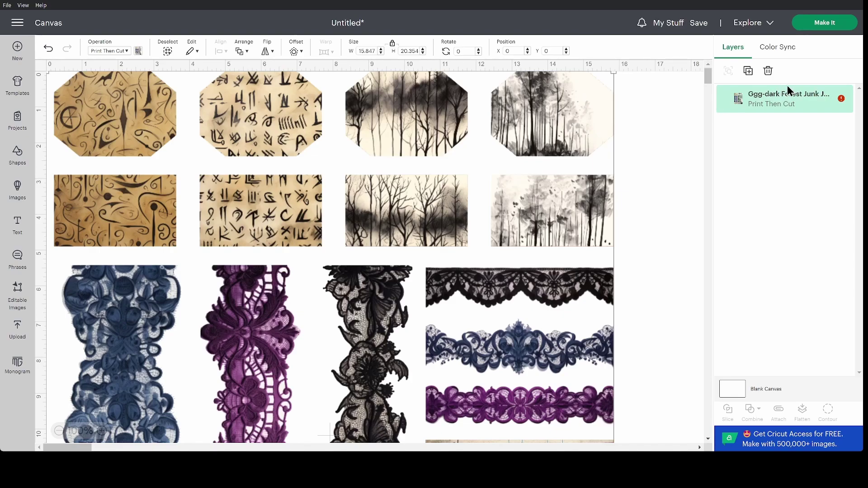
click(842, 99)
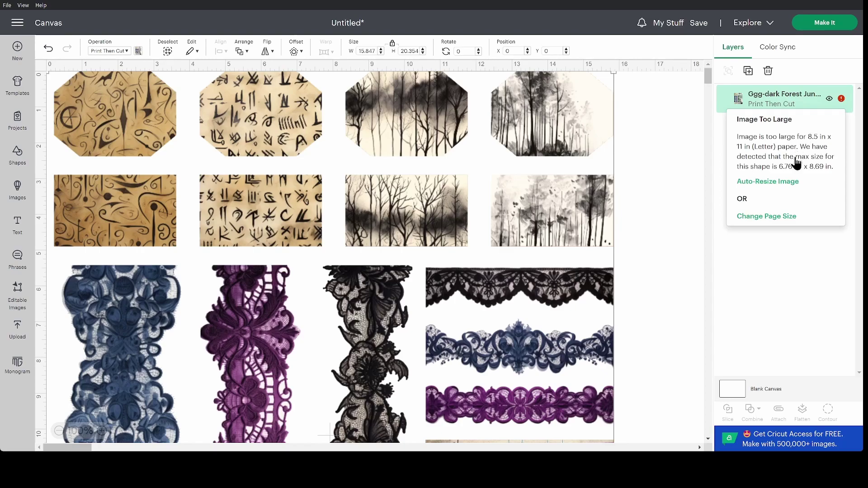
click(788, 182)
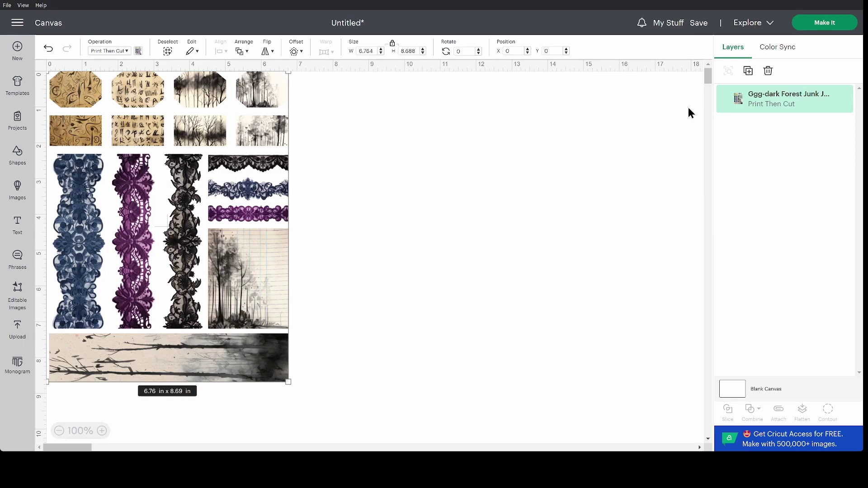
- Open the Prepare screen showing the sheet on a single Print Then Cut mat
click(824, 24)
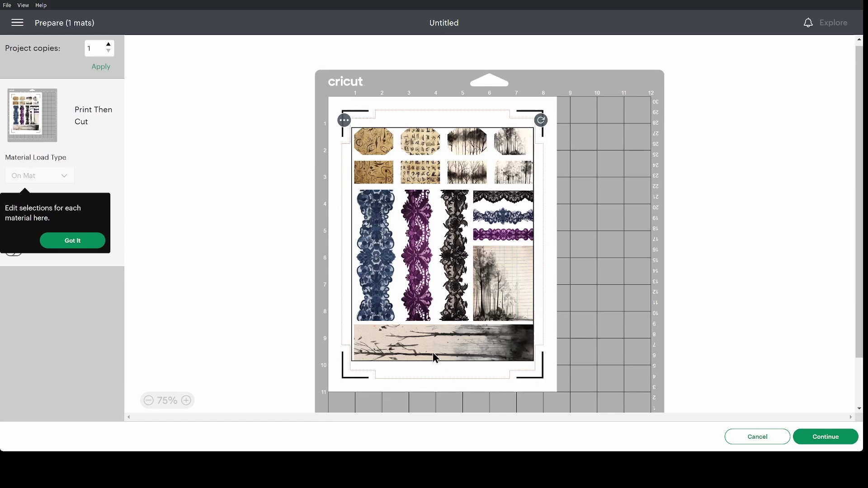
- Send the page to the printer with Use System Dialog switched on
click(832, 439)
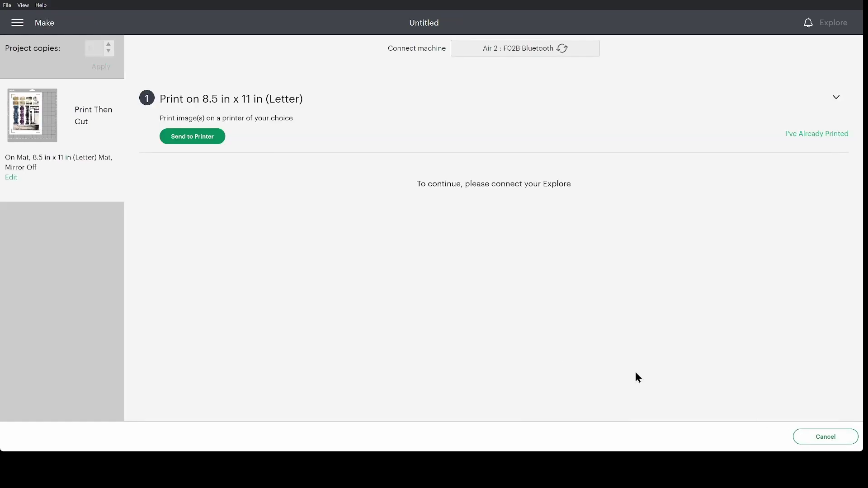
click(198, 138)
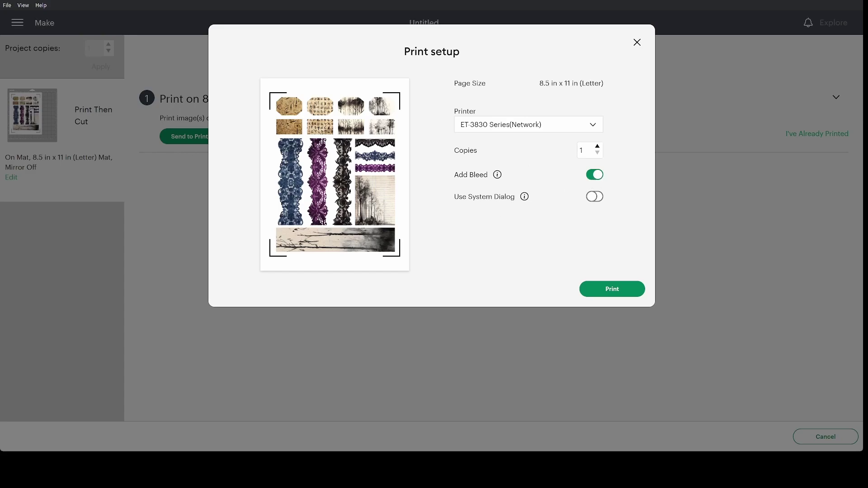
click(595, 196)
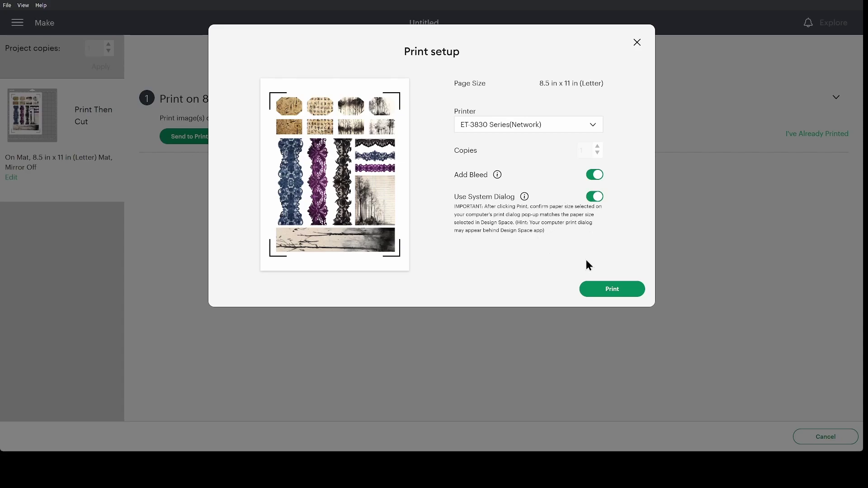
- Open the Epson printer preferences and set print quality to High
click(611, 289)
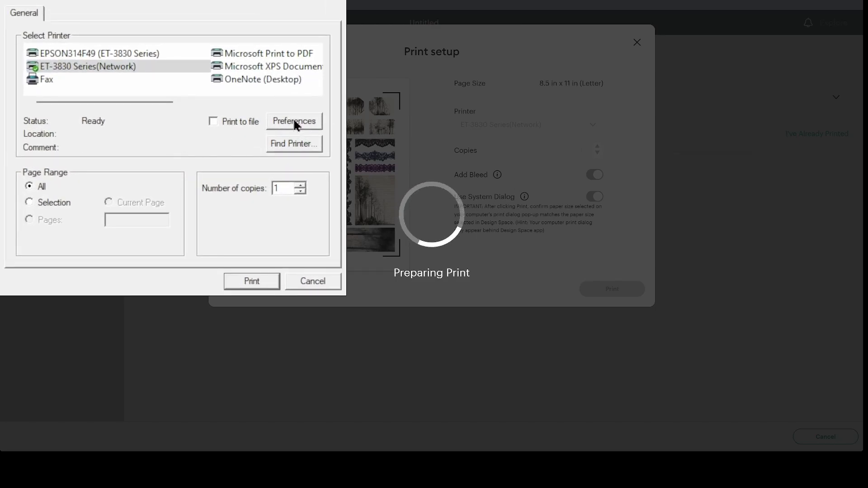
click(294, 121)
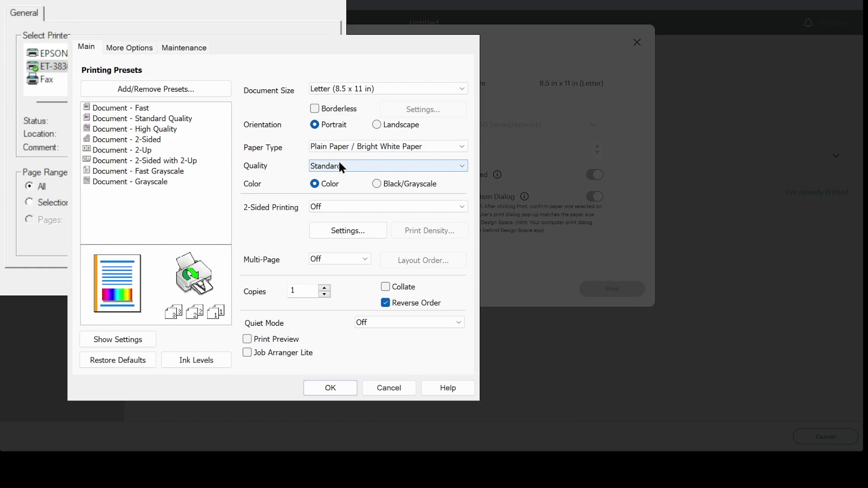
click(349, 211)
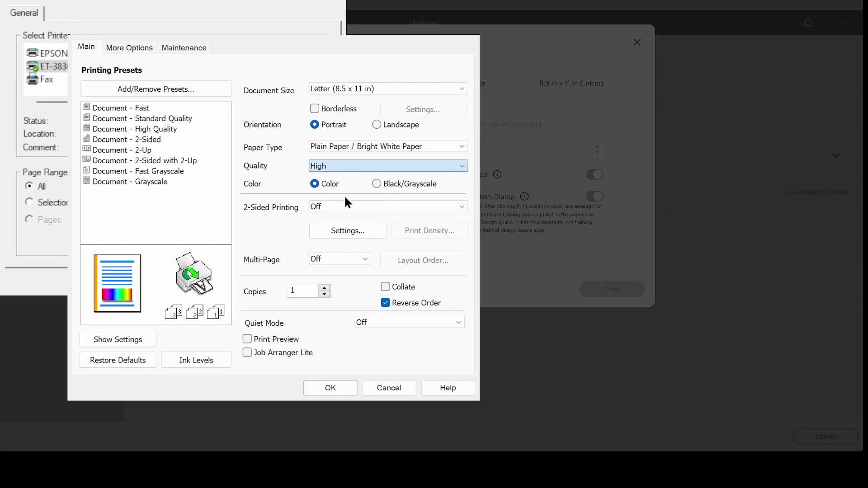
key(Down)
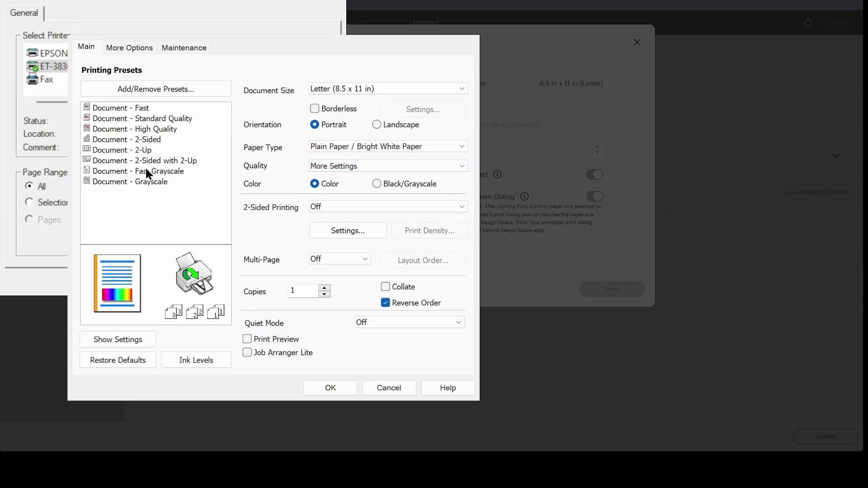
- Enable Reduce/Enlarge Document at a fixed 100% zoom and confirm the settings
click(134, 49)
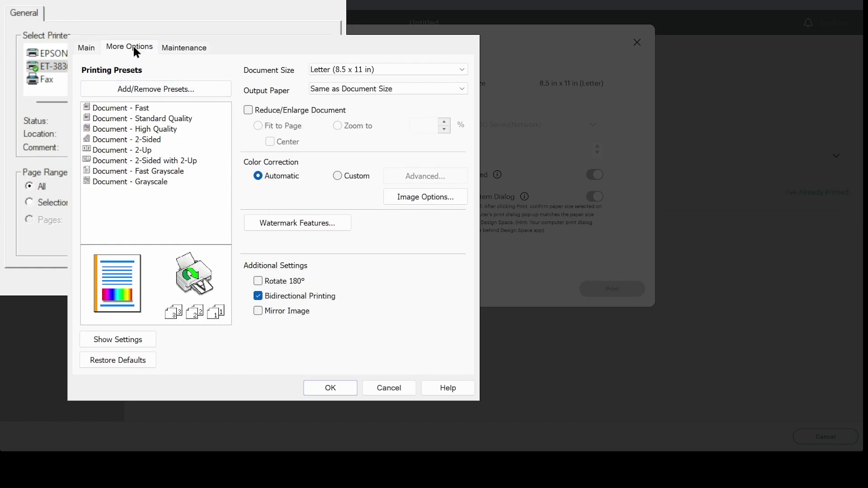
click(306, 109)
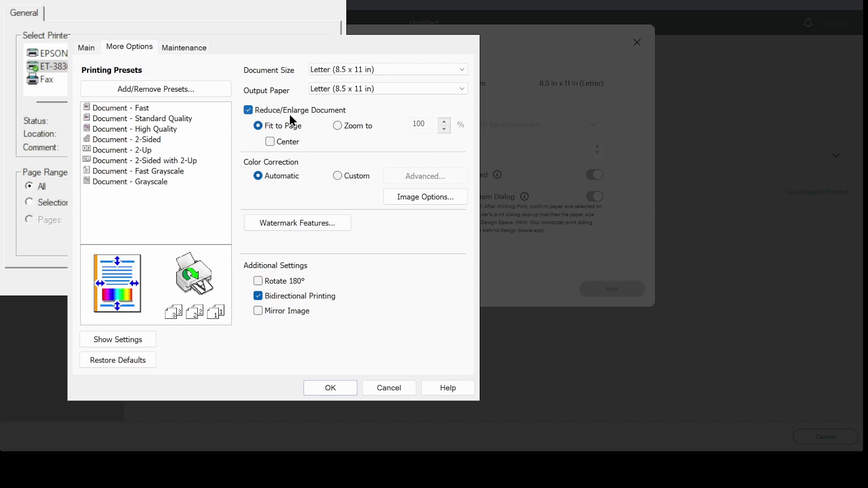
click(363, 127)
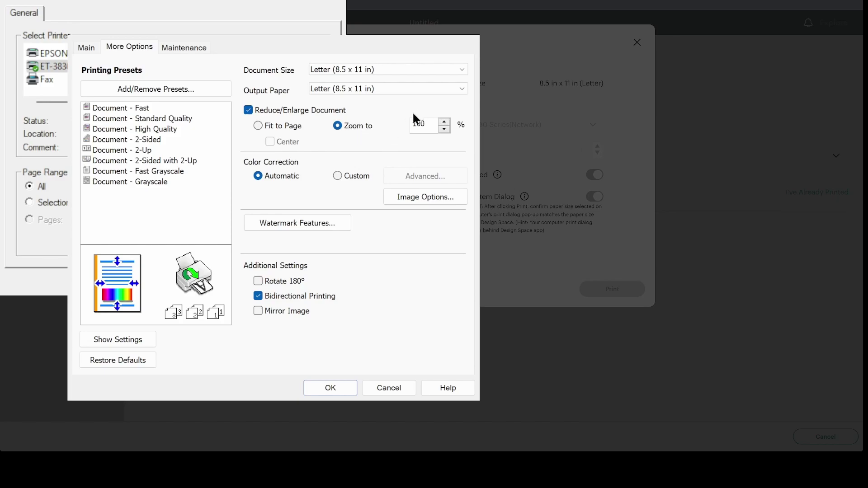
click(329, 389)
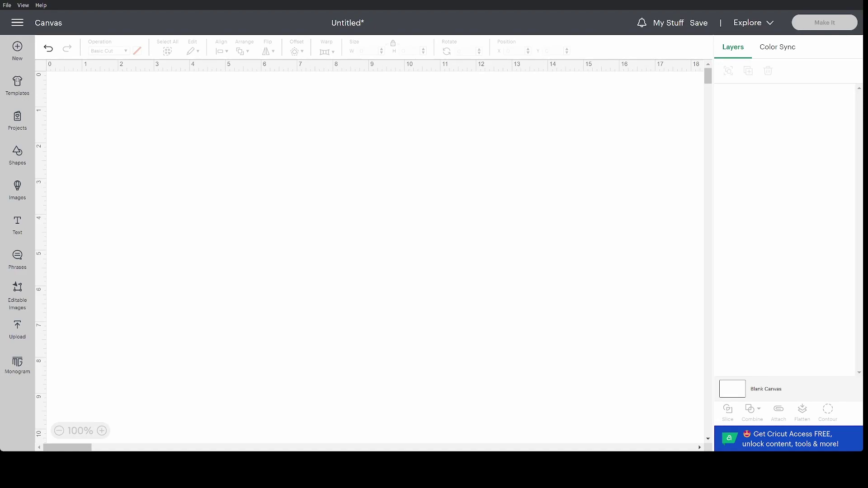
- Upload the Dark Forest Junk Journal Addon 8 sheet and mark it as a Complex image
click(18, 335)
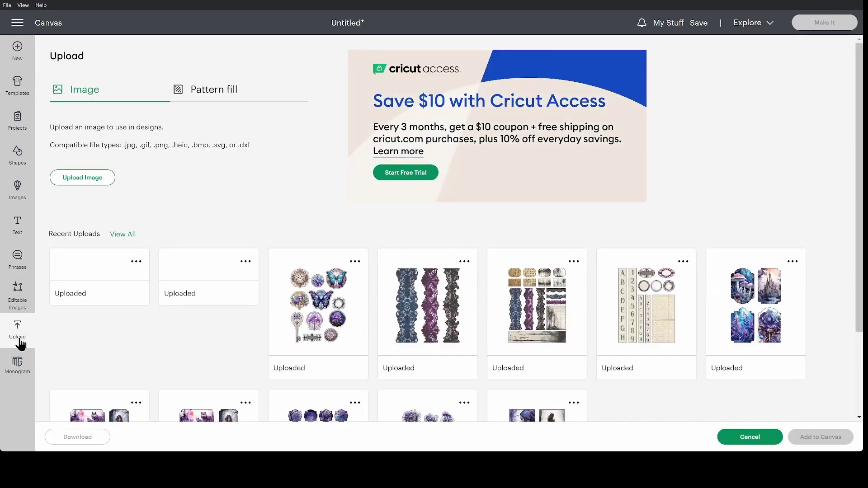
click(90, 185)
click(423, 211)
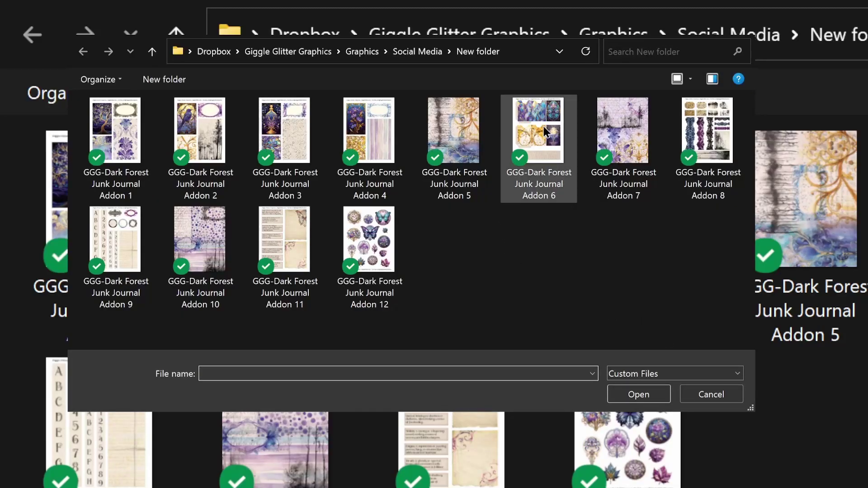
double_click(714, 140)
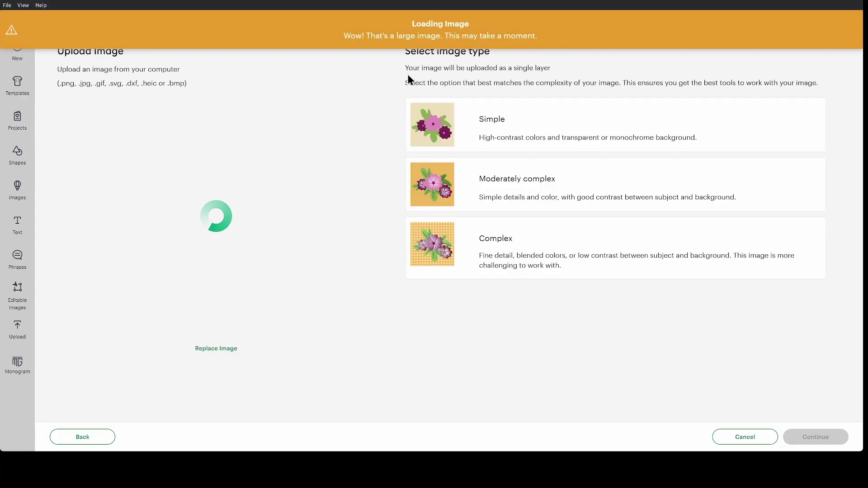
click(486, 262)
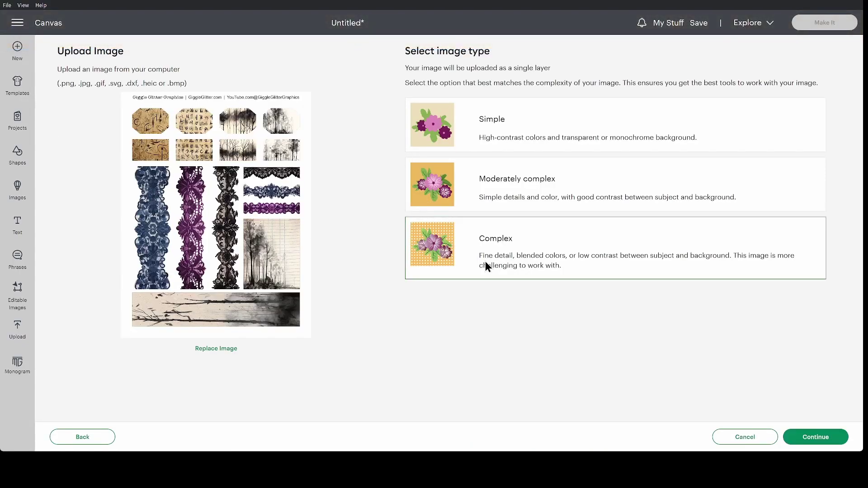
- Crop the Addon 8 sheet to its three vertical lace strips, trimming the empty left edge
click(815, 437)
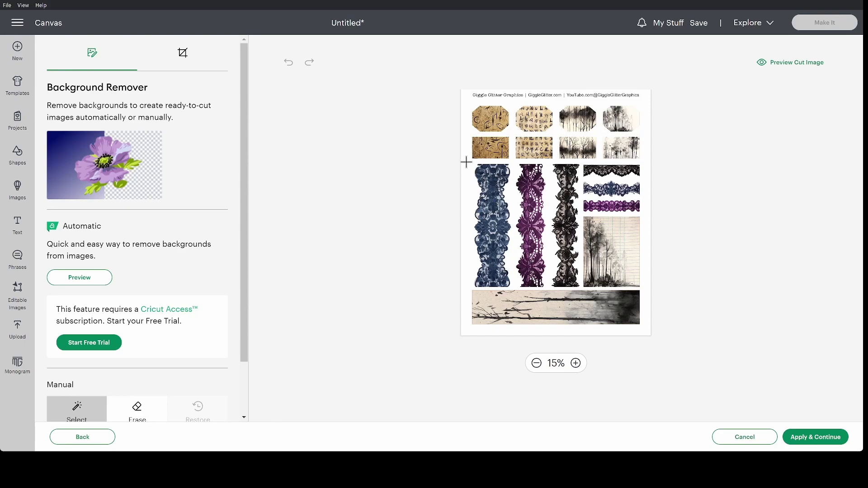
scroll(137, 321, down, 1)
scroll(138, 322, up, 1)
click(182, 54)
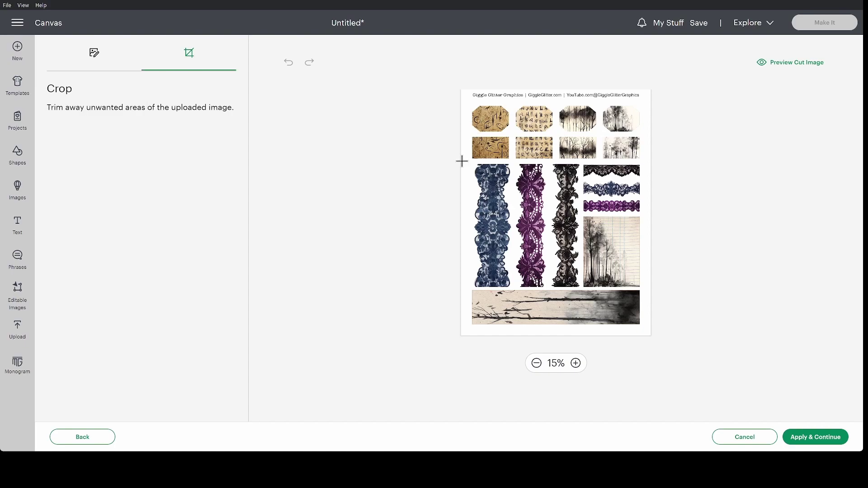
drag(462, 161, 493, 171)
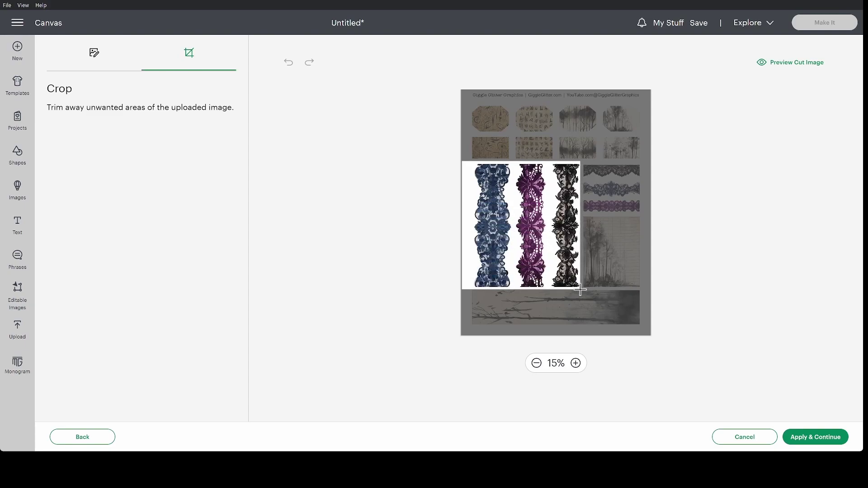
drag(580, 290, 581, 290)
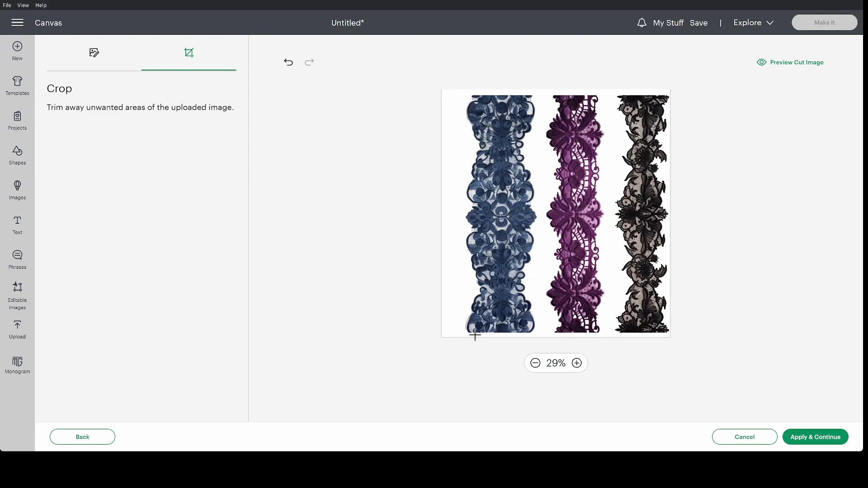
drag(458, 335, 588, 324)
click(670, 91)
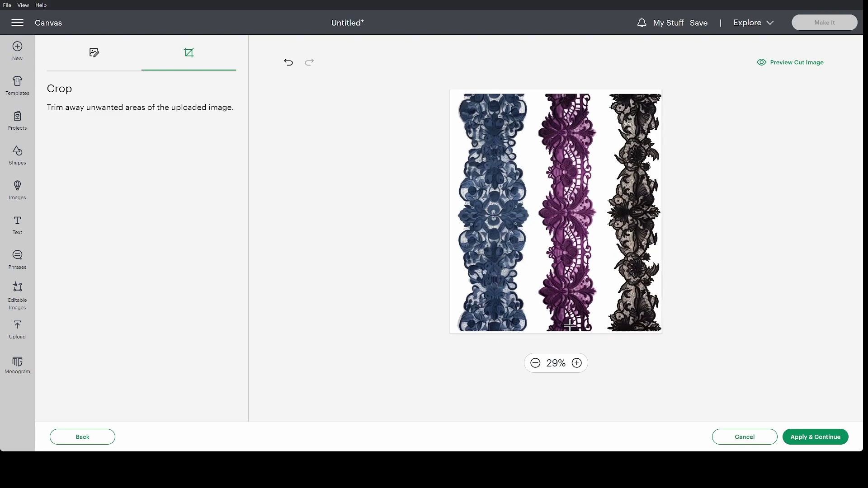
click(96, 56)
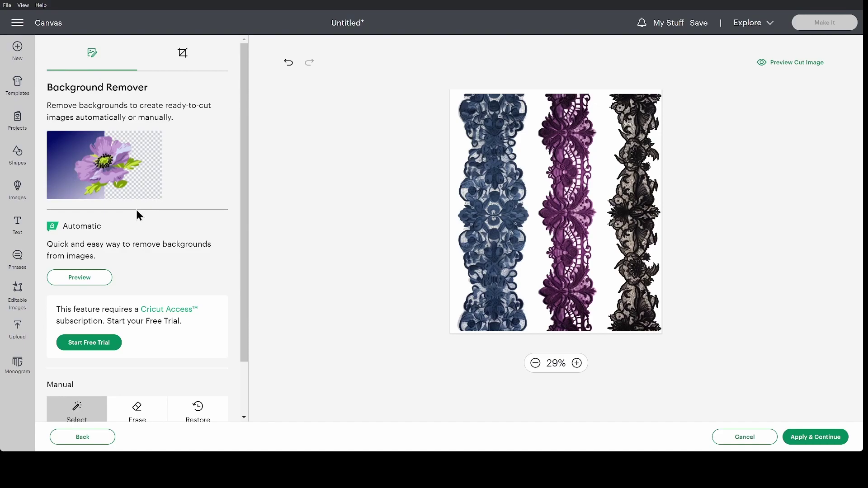
- Set Color Tolerance to 3 and remove the white background around the lace strips
scroll(136, 210, down, 2)
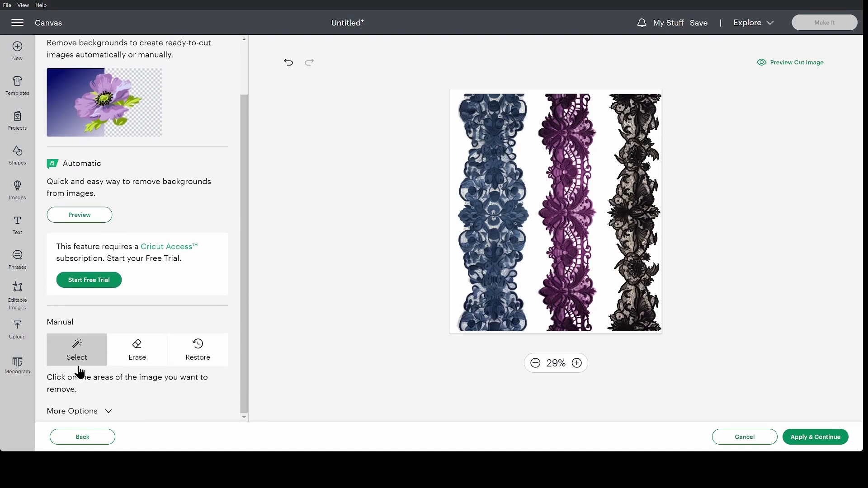
click(109, 411)
scroll(119, 349, down, 2)
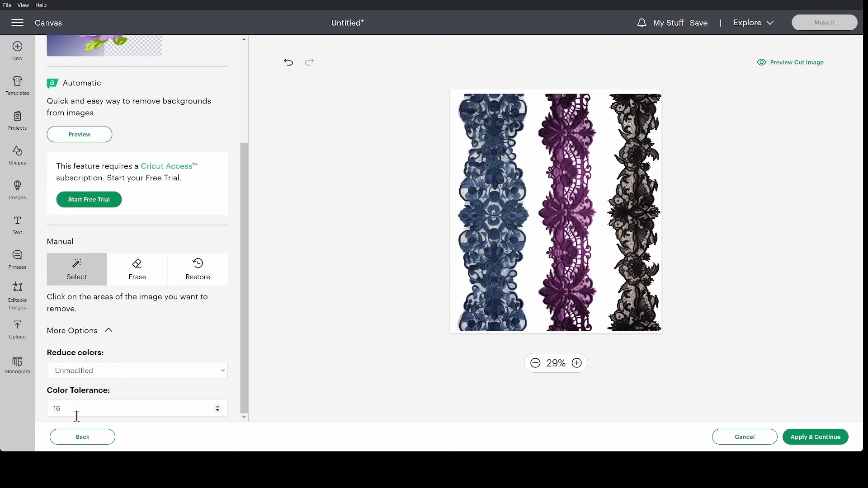
drag(73, 412, 48, 406)
text(3)
click(169, 348)
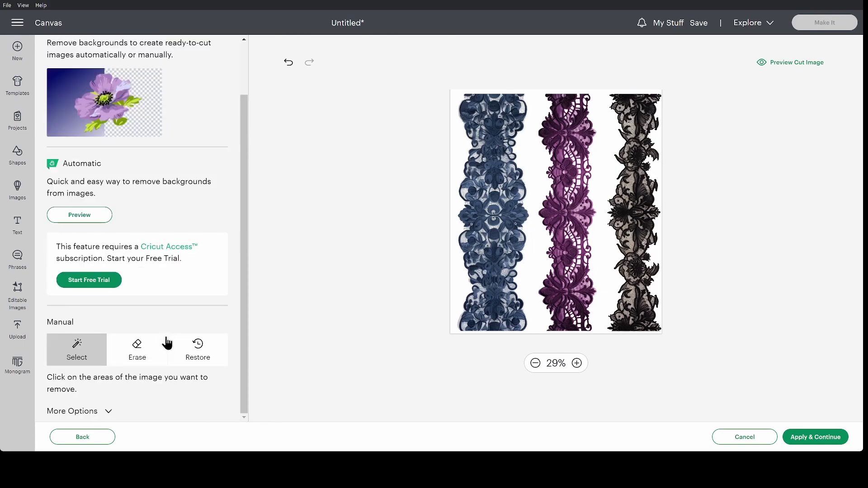
click(112, 413)
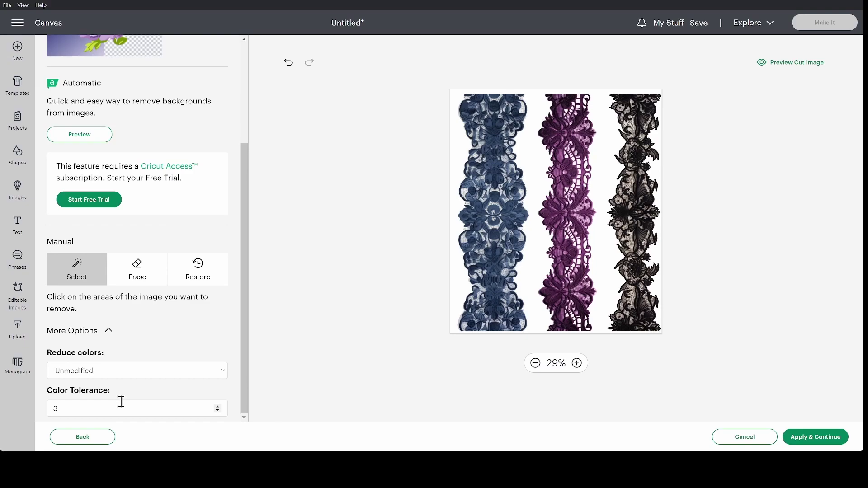
click(460, 146)
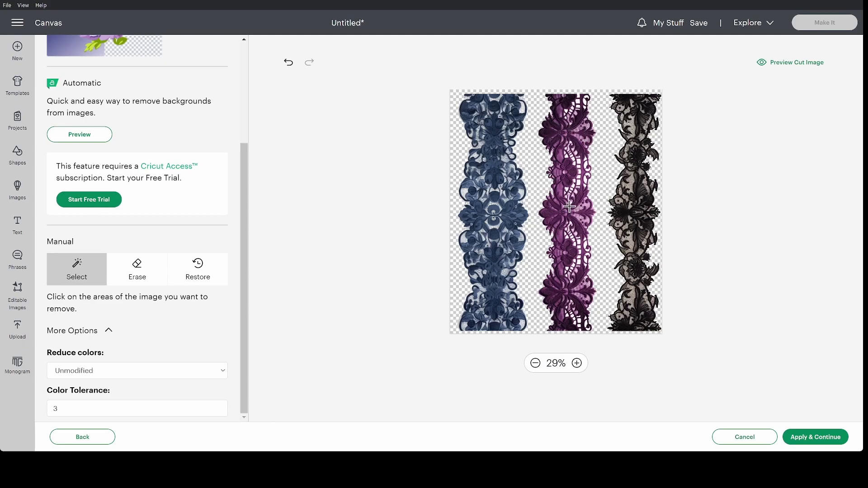
- Preview the lace strips' cut outlines, then apply the background removal
click(788, 66)
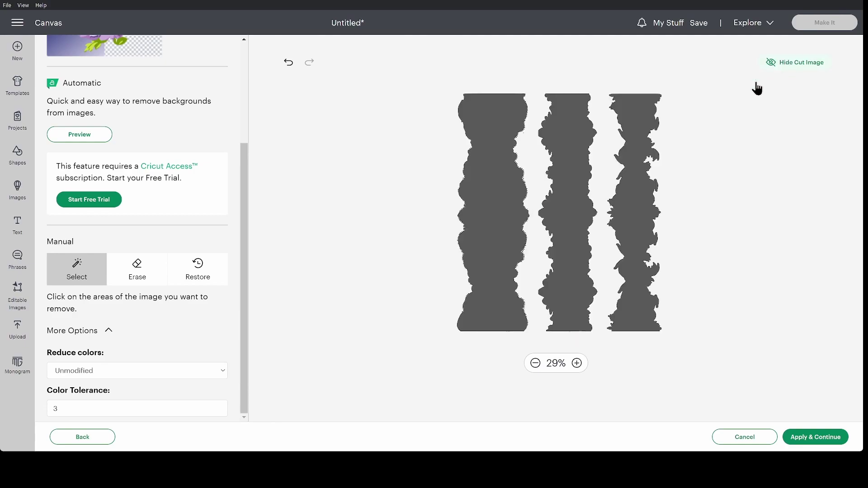
click(788, 67)
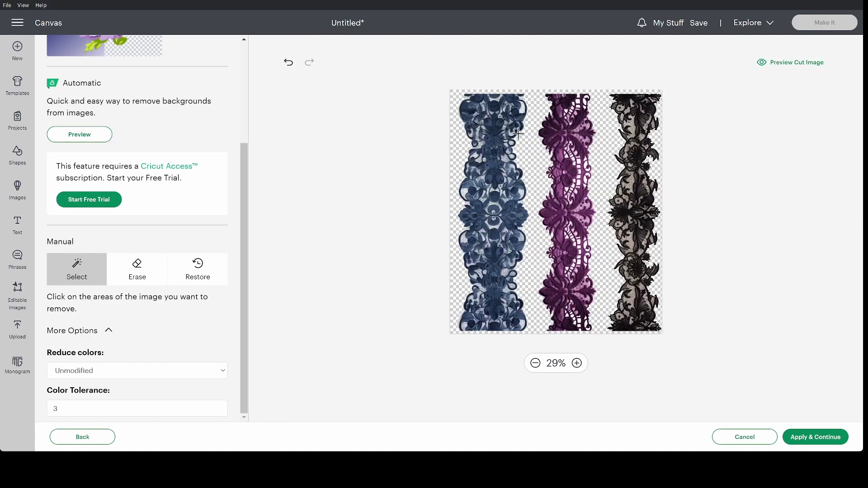
click(804, 438)
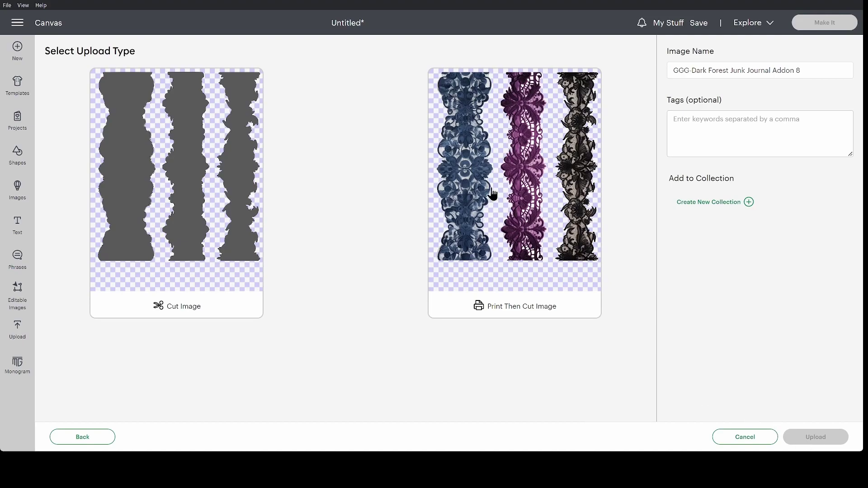
- Upload the lace strips as a Print Then Cut image and pick it from Recent Uploads
click(493, 194)
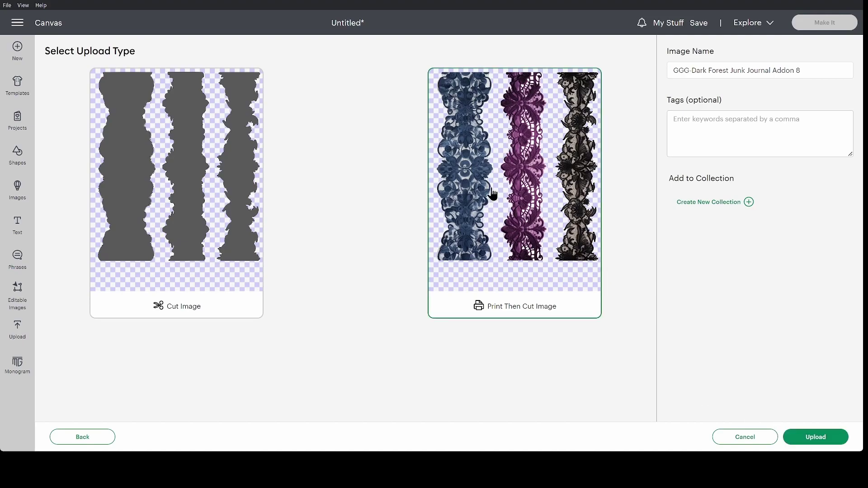
click(810, 443)
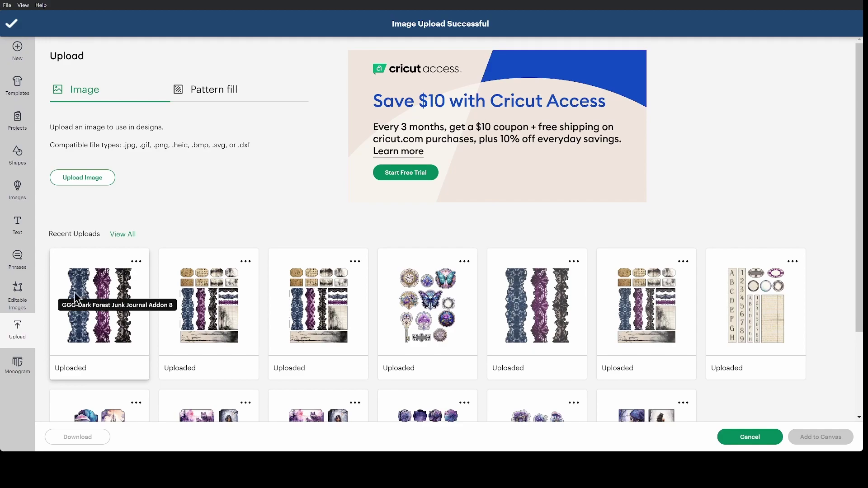
click(108, 304)
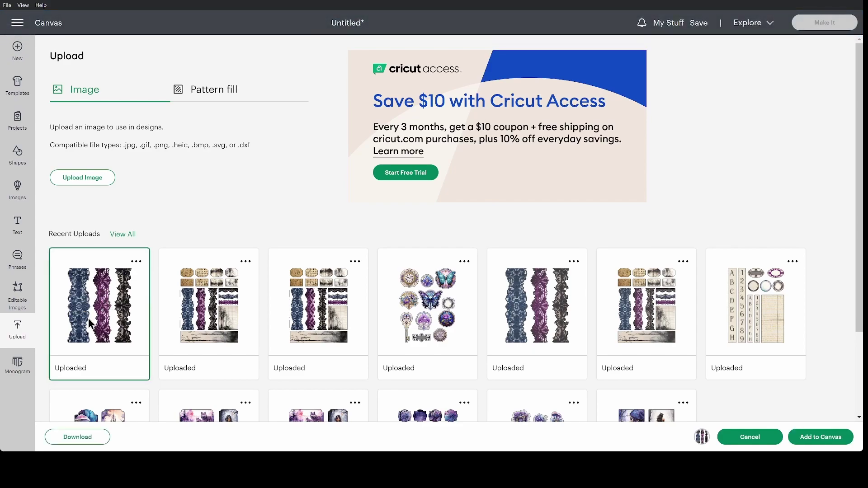
- Add the lace strips to the canvas at 5.5 in high (4.732 in wide), positioned at X 0, Y 0
click(812, 439)
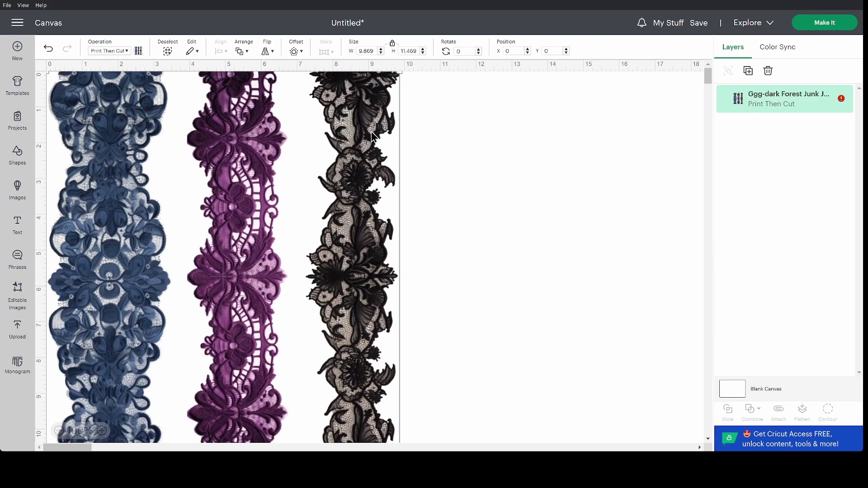
double_click(411, 51)
text(5.5)
key(Return)
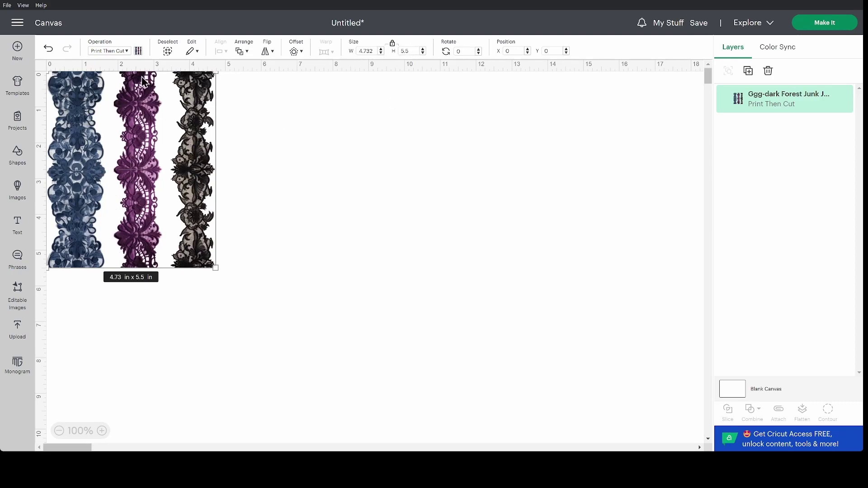
mouse_move(86, 126)
mouse_down()
mouse_move(147, 211)
mouse_move(86, 125)
mouse_up()
- Upload the Addon 9 alphabet-and-number sheet as a Complex image and continue to background removal
click(17, 341)
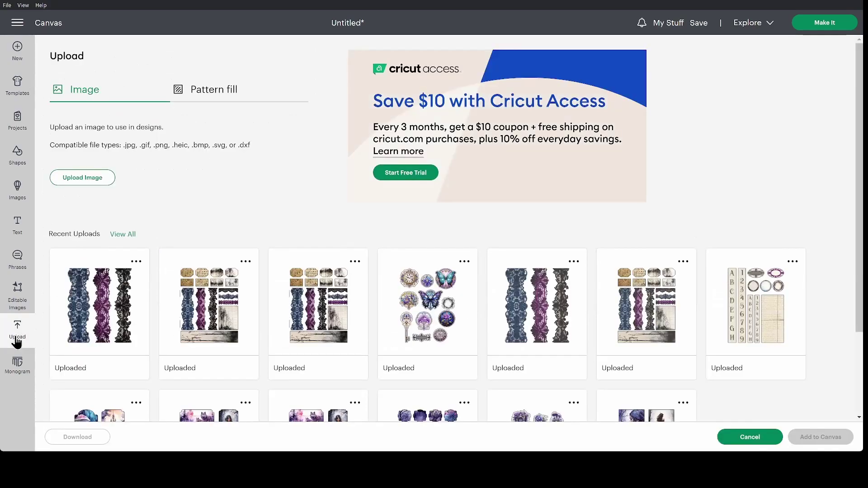
click(95, 178)
click(430, 202)
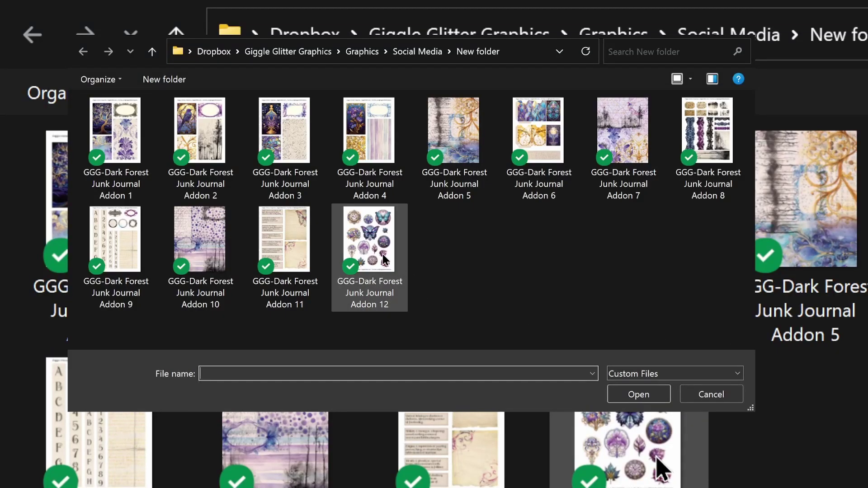
double_click(116, 229)
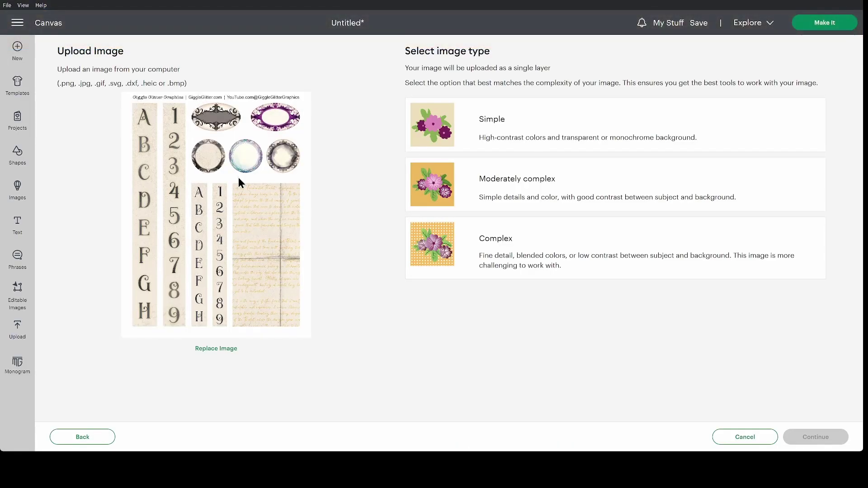
click(484, 247)
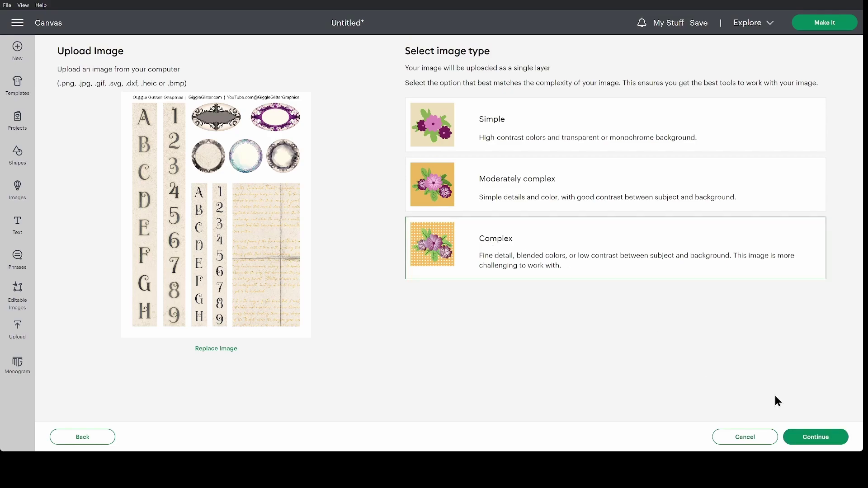
click(817, 439)
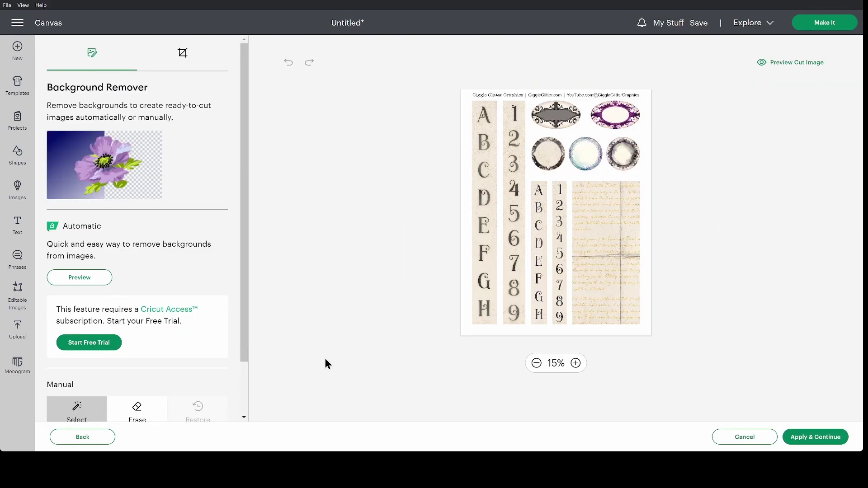
- Zoom to 40% and crop the Addon 9 sheet to the two oval and three round label frames
scroll(145, 313, down, 3)
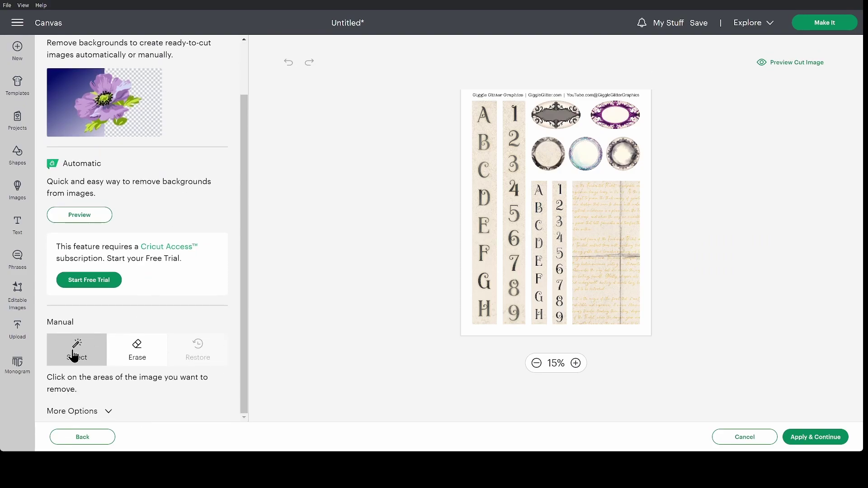
click(109, 412)
scroll(145, 384, down, 4)
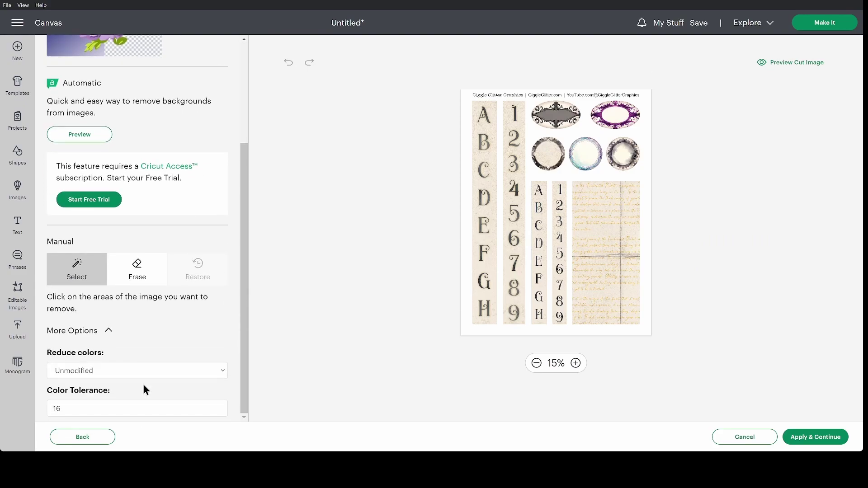
scroll(142, 384, up, 6)
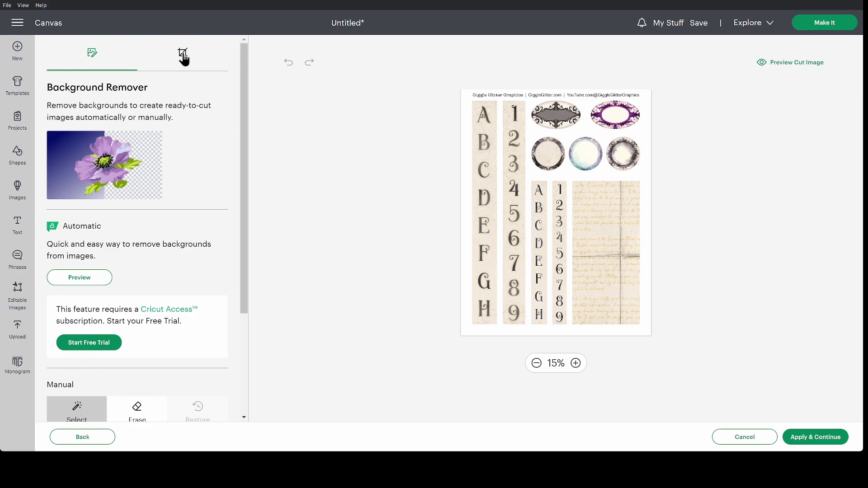
click(186, 55)
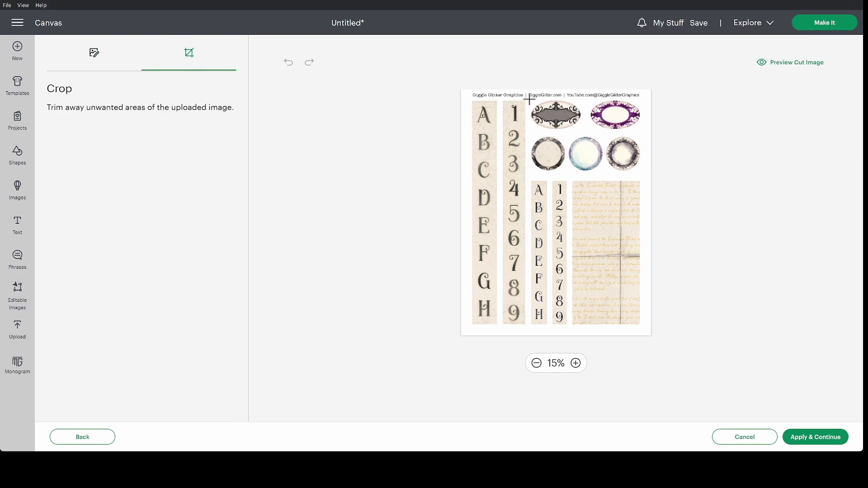
click(576, 364)
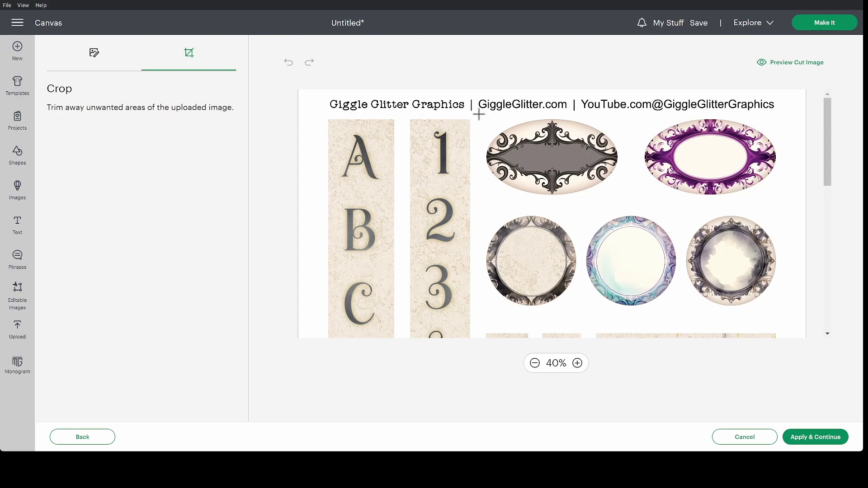
drag(476, 115, 796, 312)
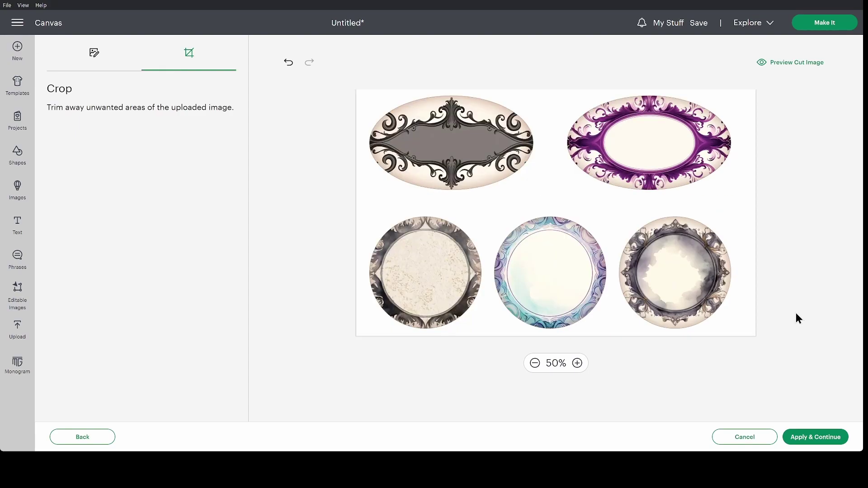
- Set Color Tolerance to 3, remove the white background around the five frames, and preview the cut shapes
click(92, 53)
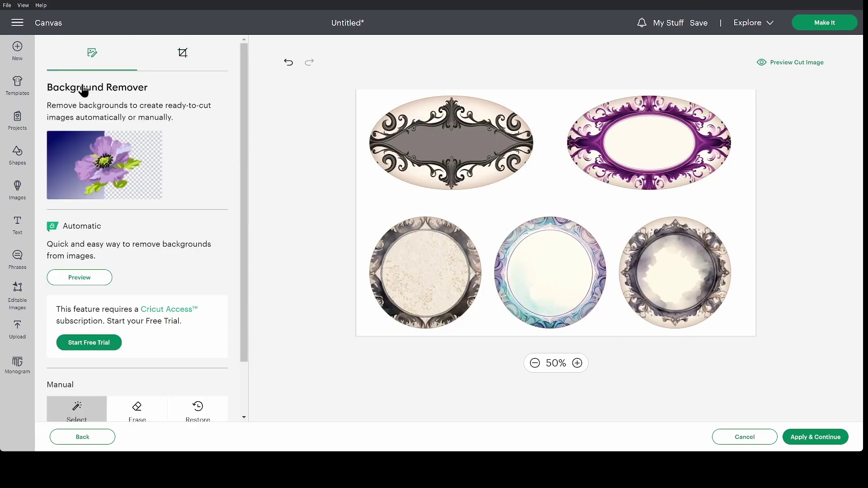
scroll(99, 362, down, 3)
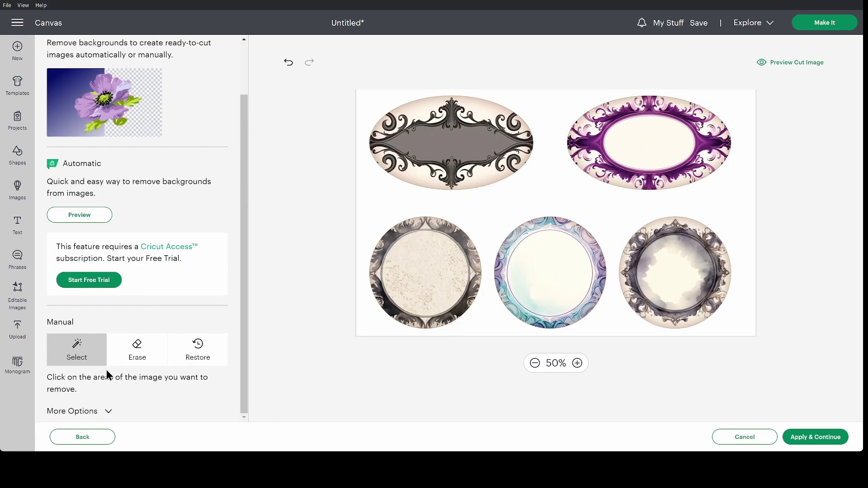
click(109, 412)
scroll(124, 380, down, 2)
drag(118, 404, 38, 404)
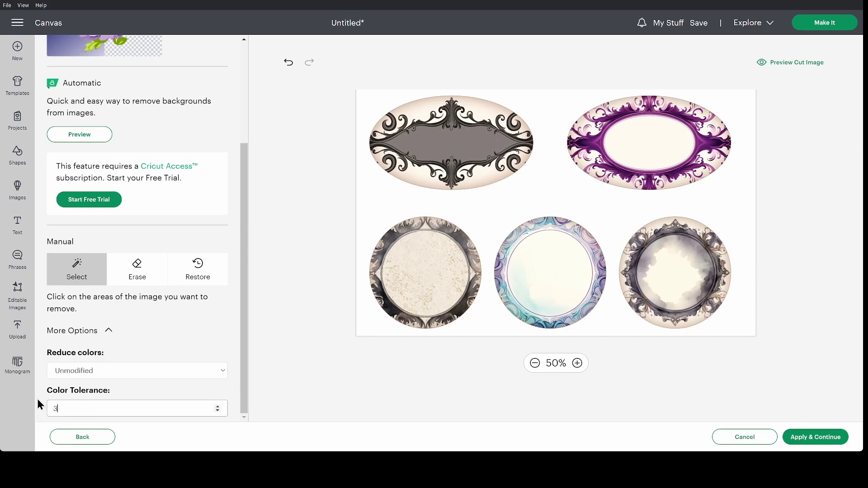
text(3)
click(280, 314)
click(395, 201)
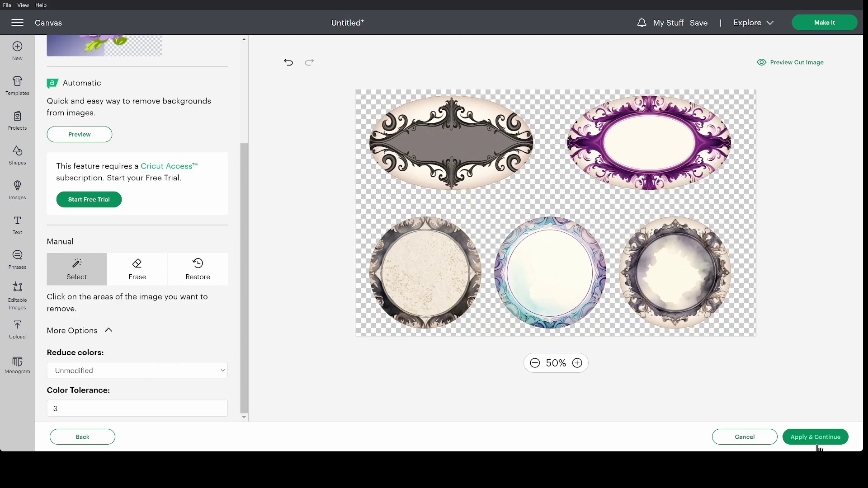
click(796, 63)
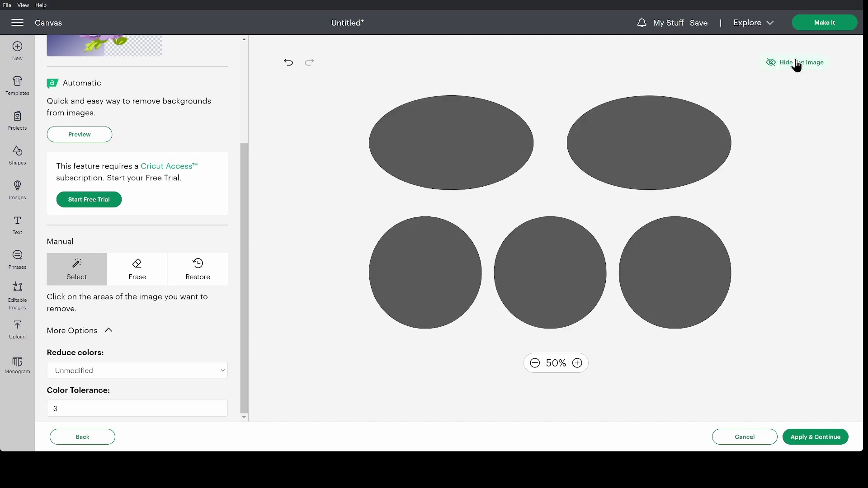
click(797, 64)
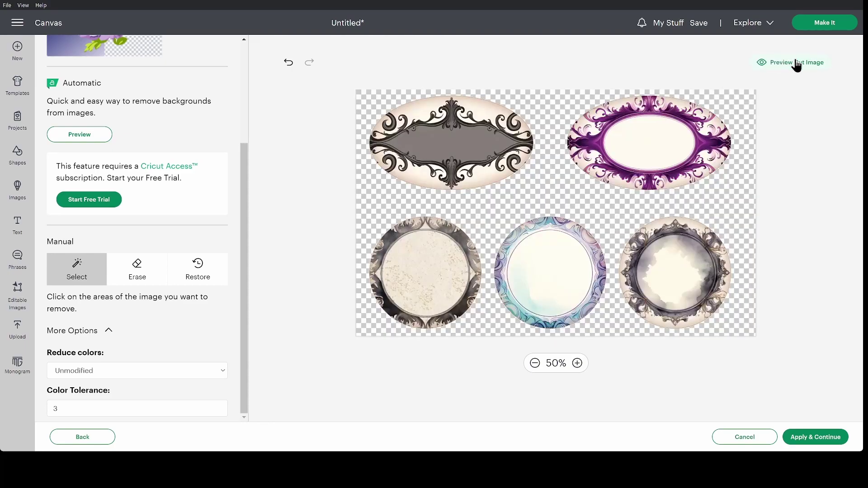
- Upload the label frames as Print Then Cut and add them to the canvas at 9.724 × 6.264 in
click(803, 440)
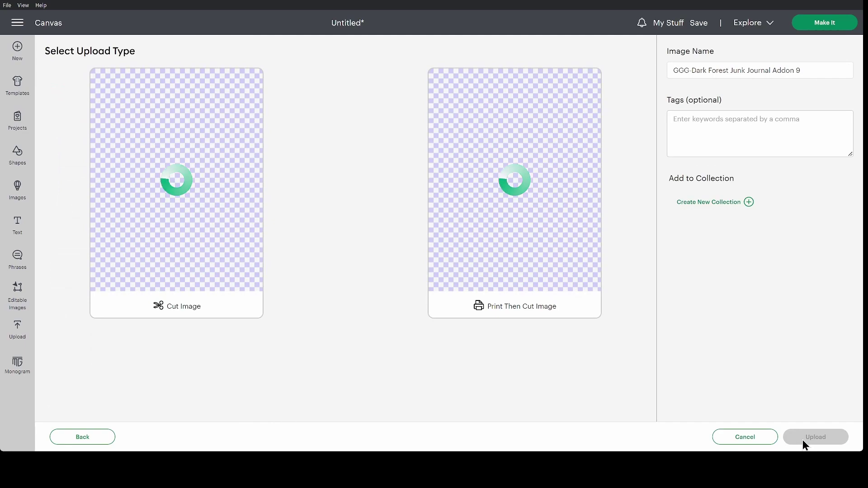
click(514, 243)
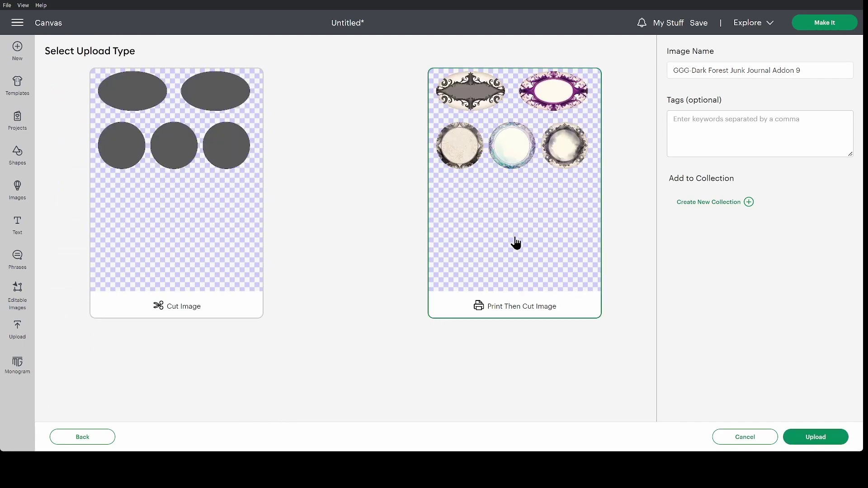
click(817, 438)
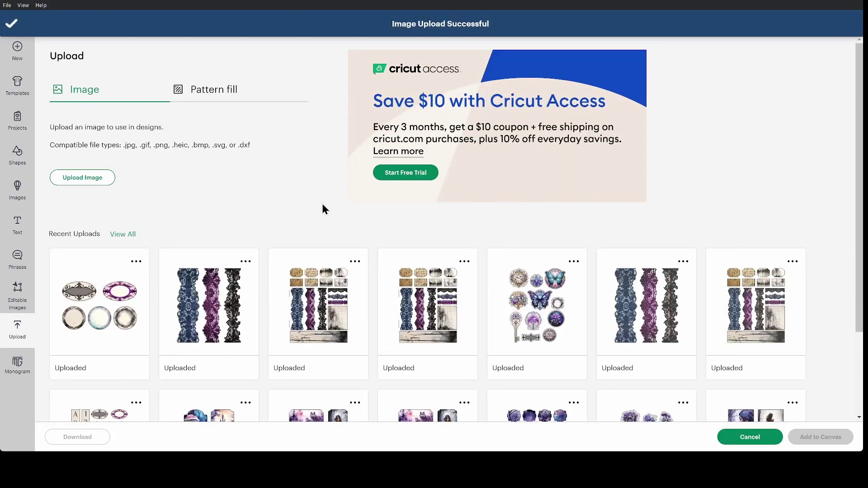
click(114, 301)
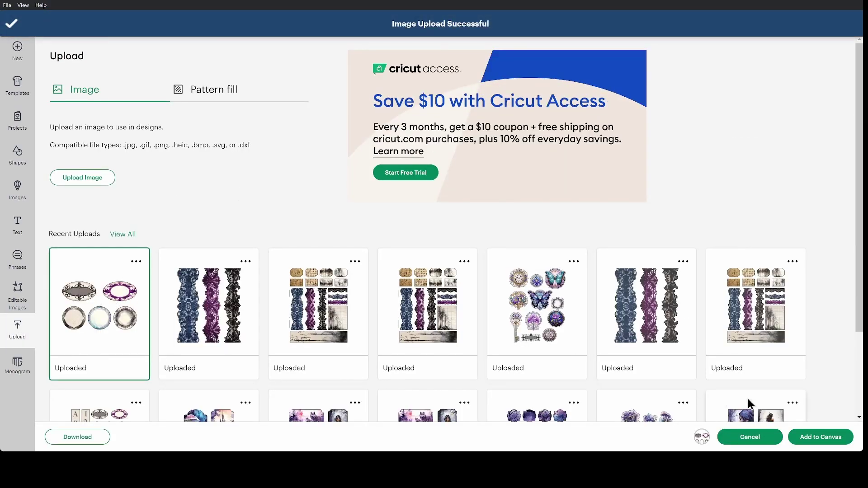
click(817, 437)
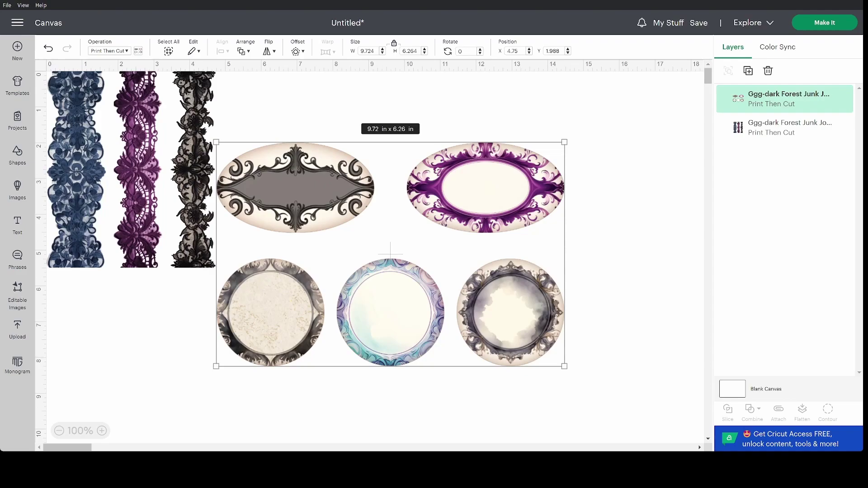
- Shrink the label frames group to 4.407 × 2.839 in and move it beneath the lace strips
drag(308, 199, 316, 127)
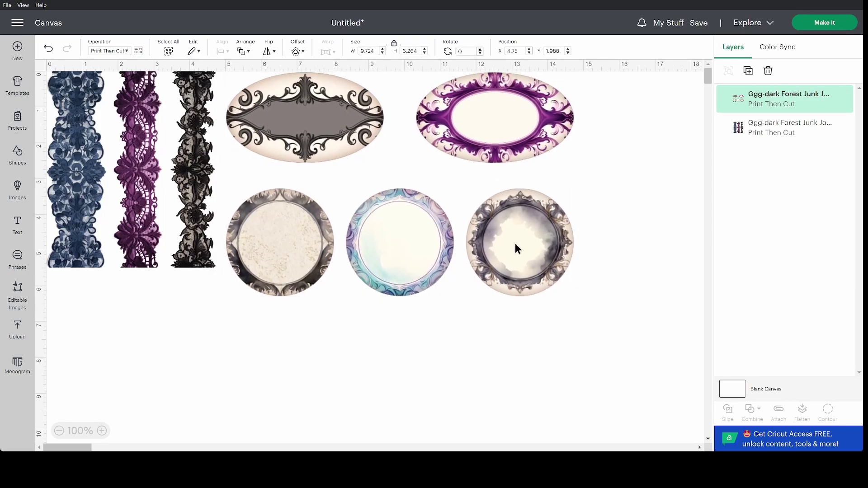
drag(574, 296, 385, 153)
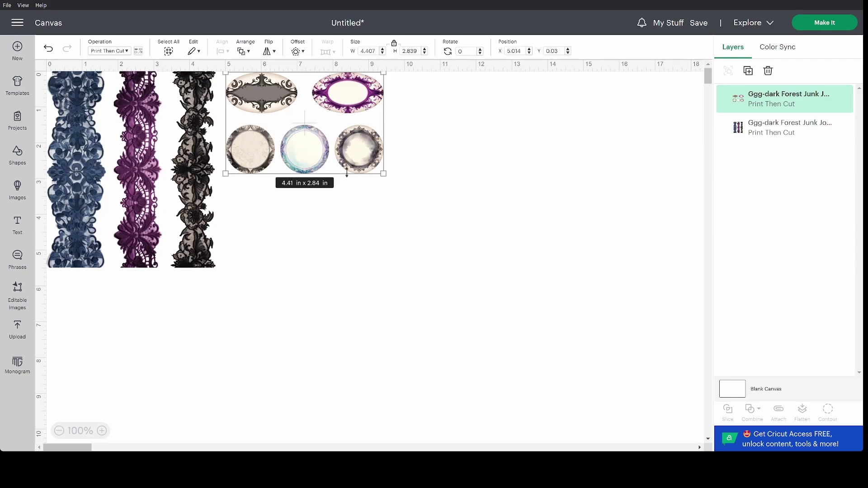
key(ctrl+z)
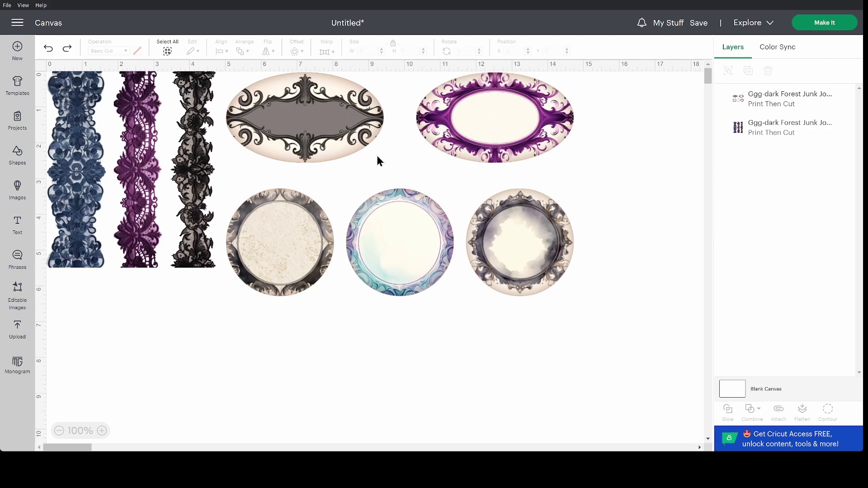
click(66, 50)
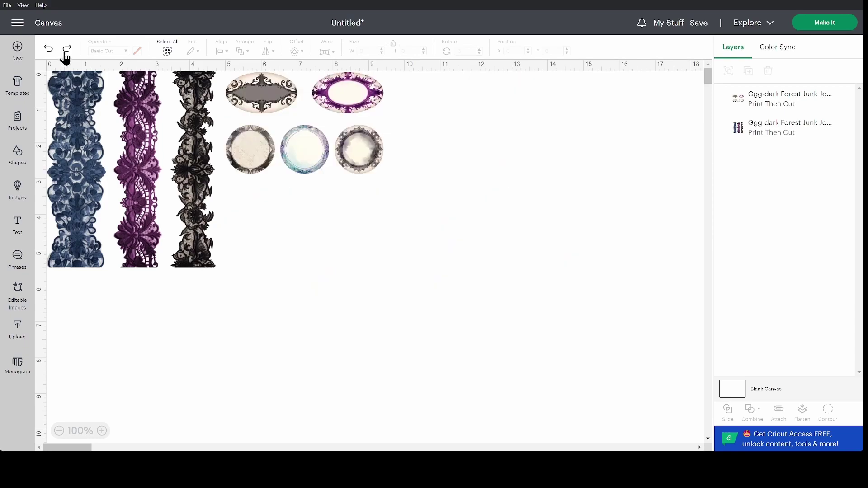
click(271, 104)
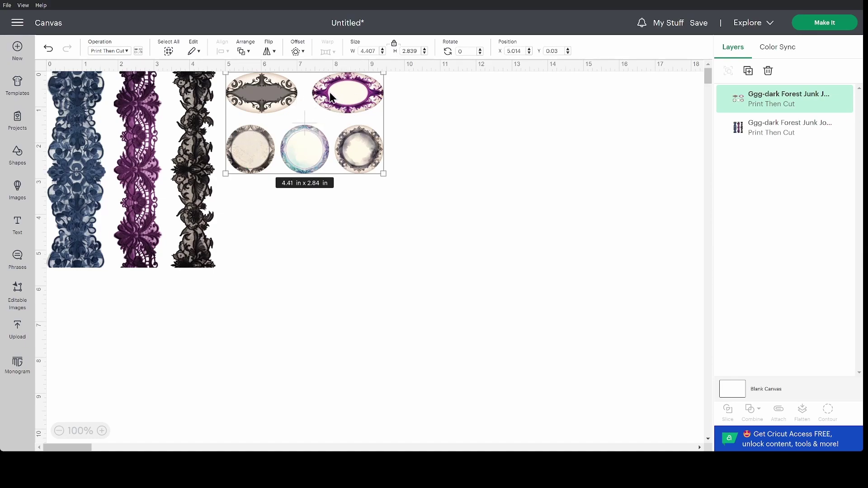
drag(333, 90, 162, 291)
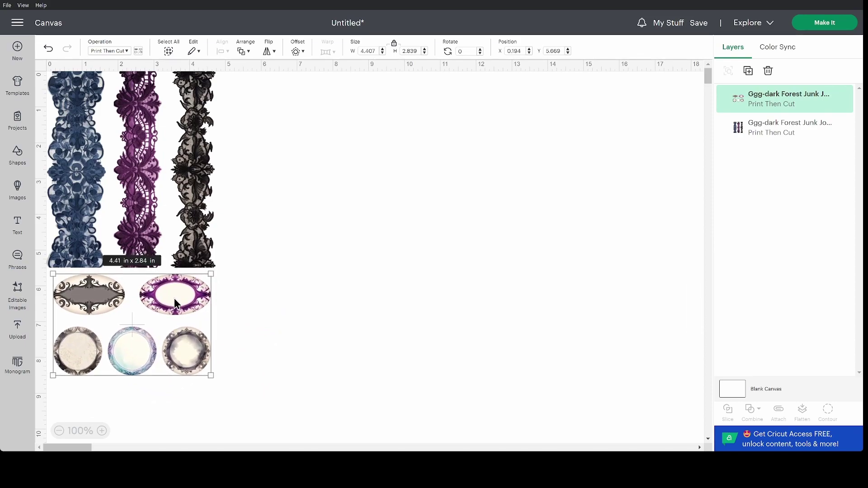
click(213, 253)
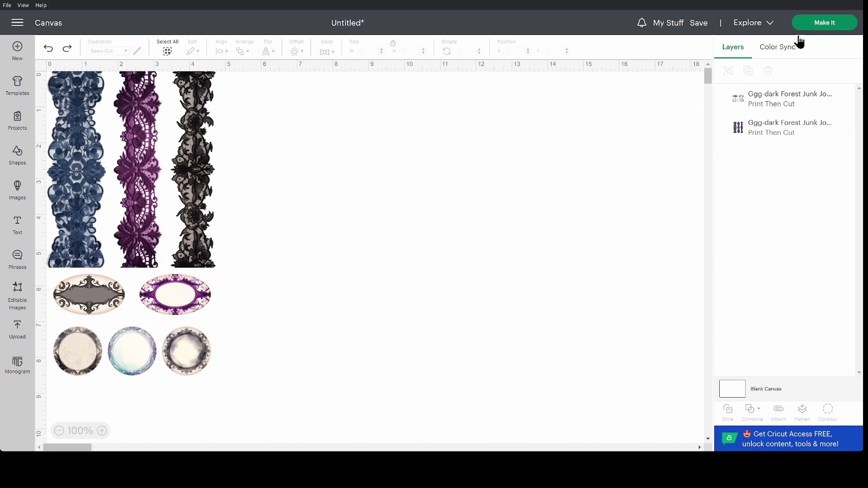
- Send the lace strips and label frames to one Print Then Cut mat and deselect them
click(809, 24)
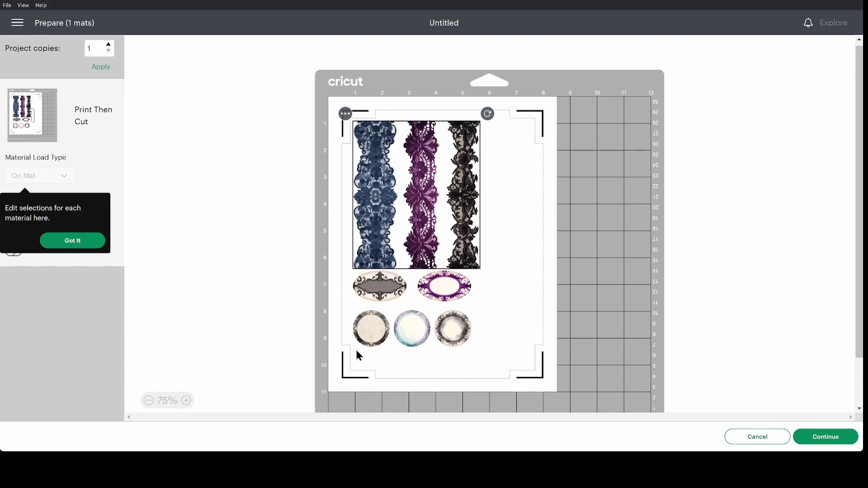
click(510, 276)
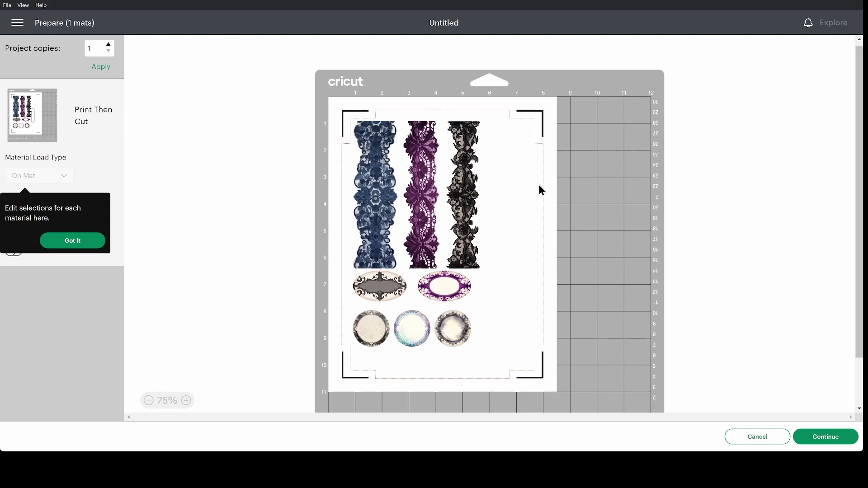
- Back on the canvas, enlarge the label frames group and prepare the mats again
click(738, 438)
click(166, 294)
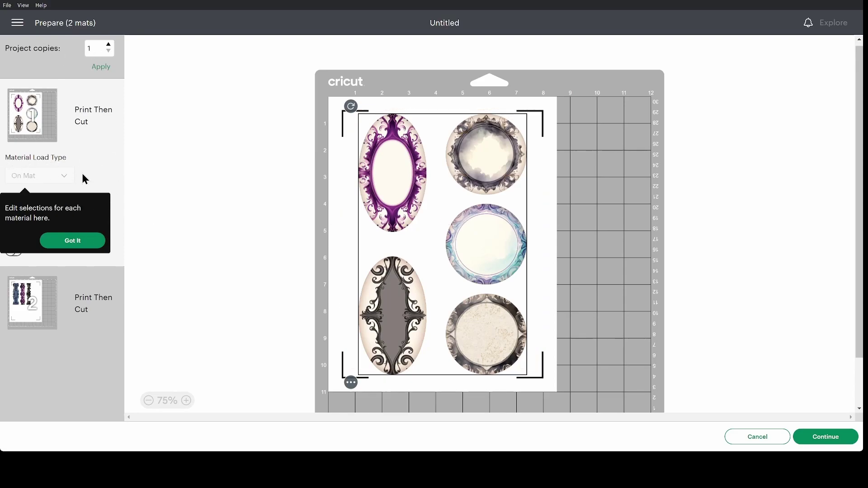
click(69, 240)
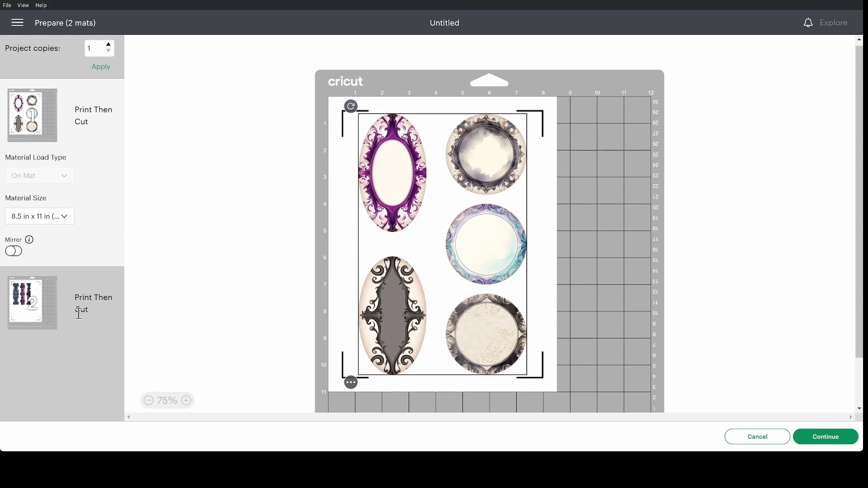
- Compare mat 2 with the lace strips and mat 1 with the frames, then return to the canvas
click(57, 304)
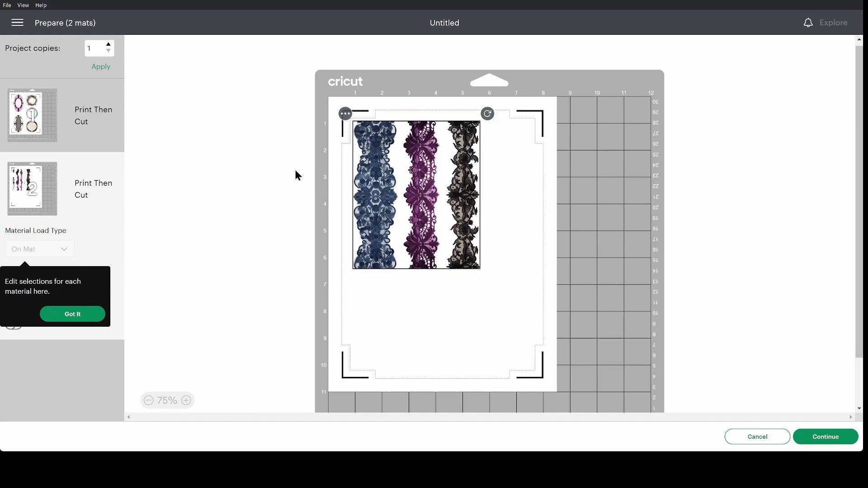
click(20, 139)
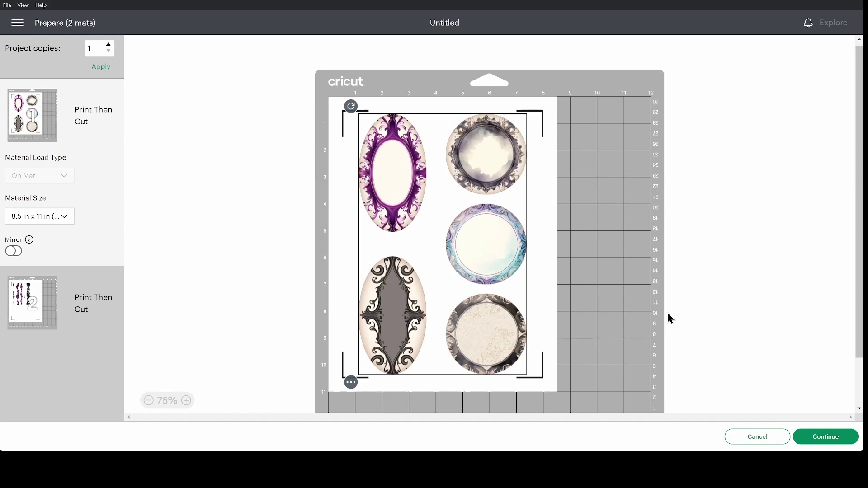
click(718, 230)
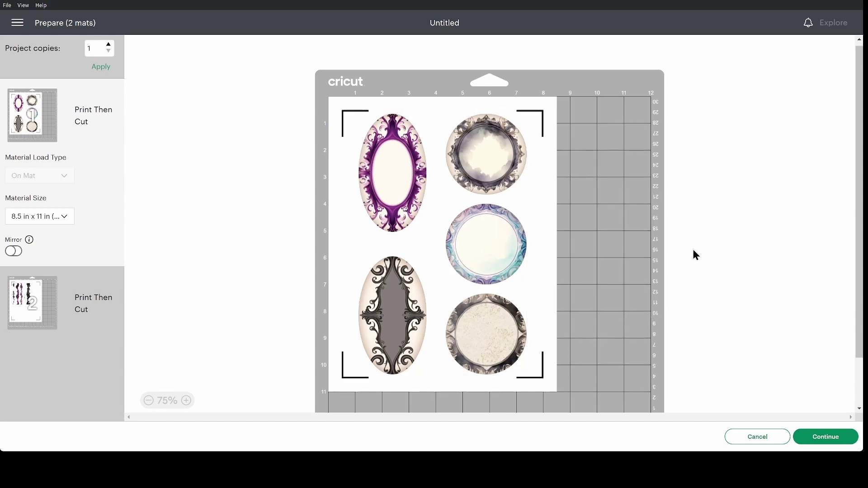
click(768, 437)
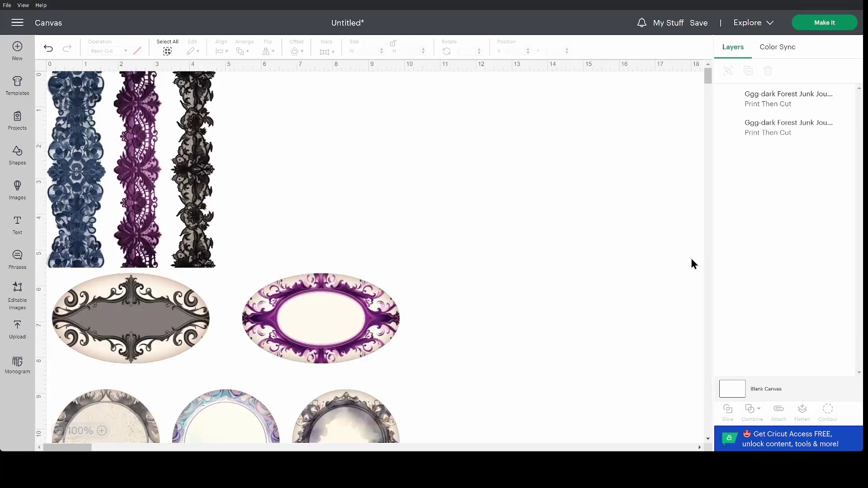
- Delete the label frames group, leaving only the three lace strips unselected on the canvas
drag(251, 336, 437, 164)
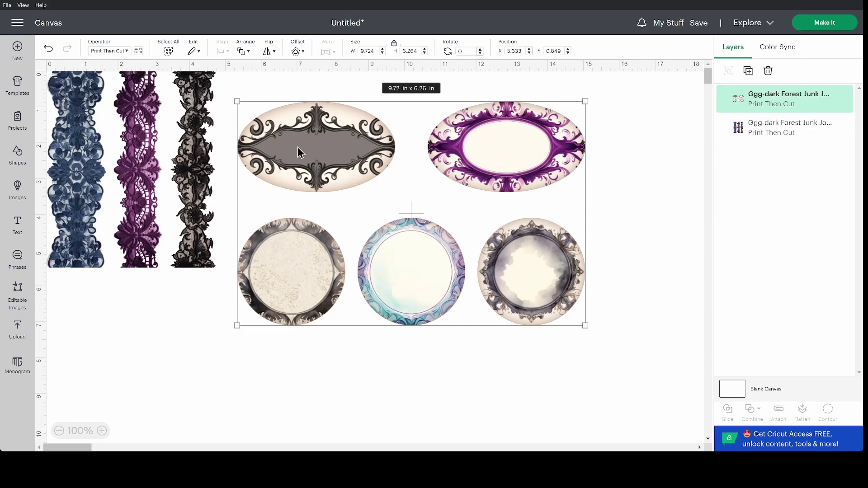
key(Delete)
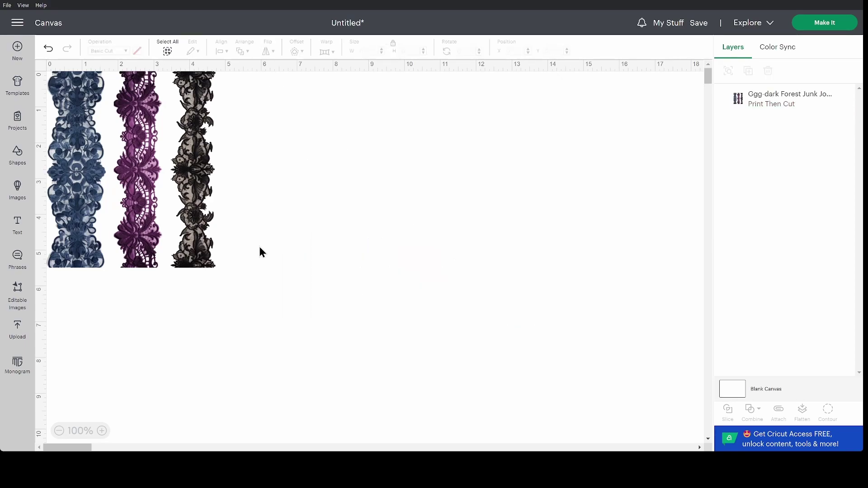
click(153, 181)
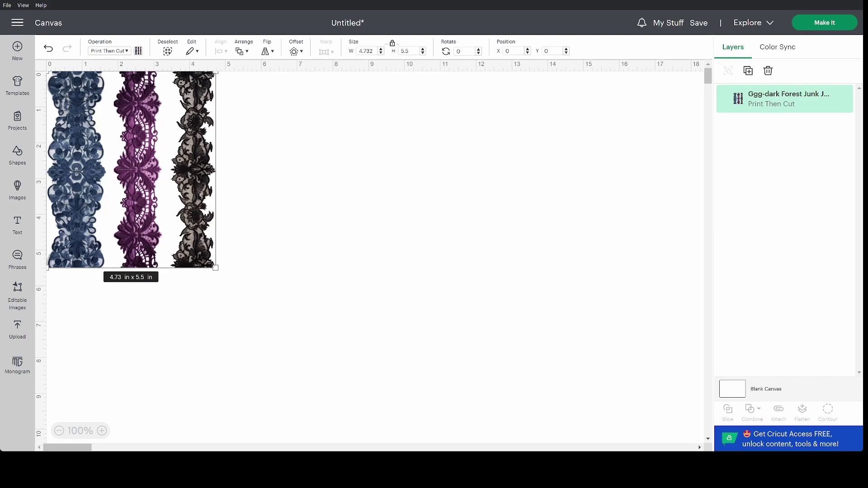
click(350, 248)
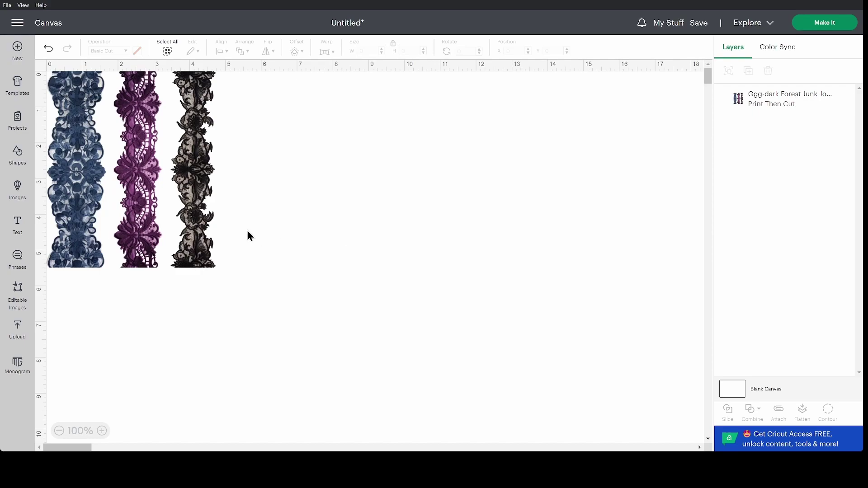